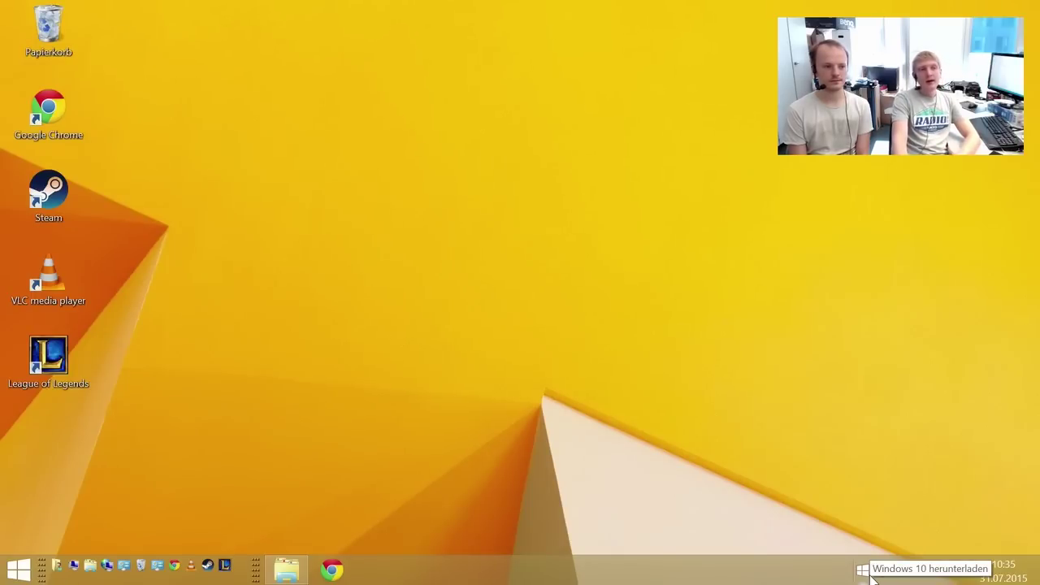
Reserve the free Windows 10 upgrade in the Windows 10 download app and close it without entering a confirmation e-mail
click(868, 573)
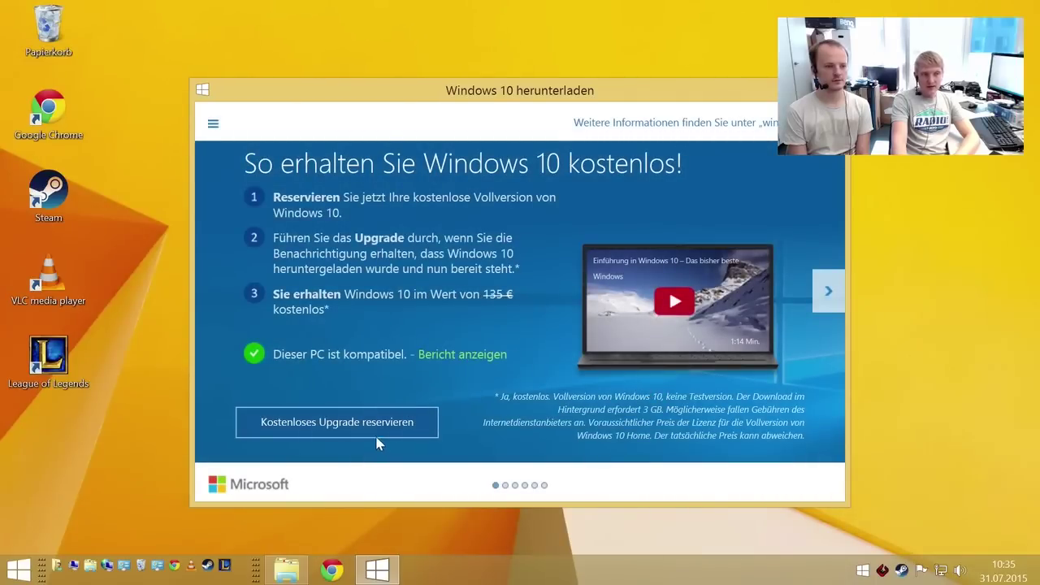
click(367, 431)
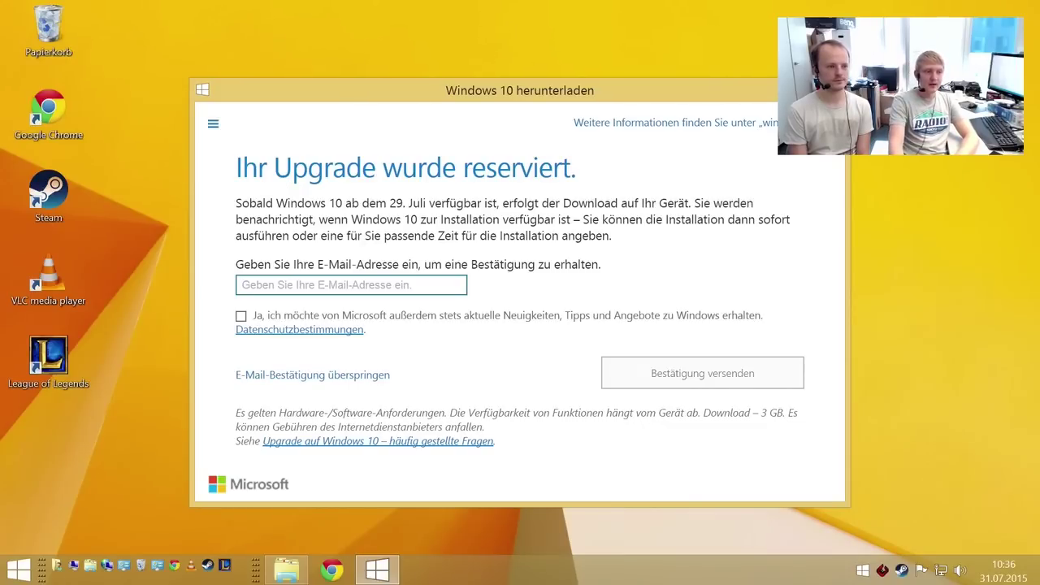
key(alt+F4)
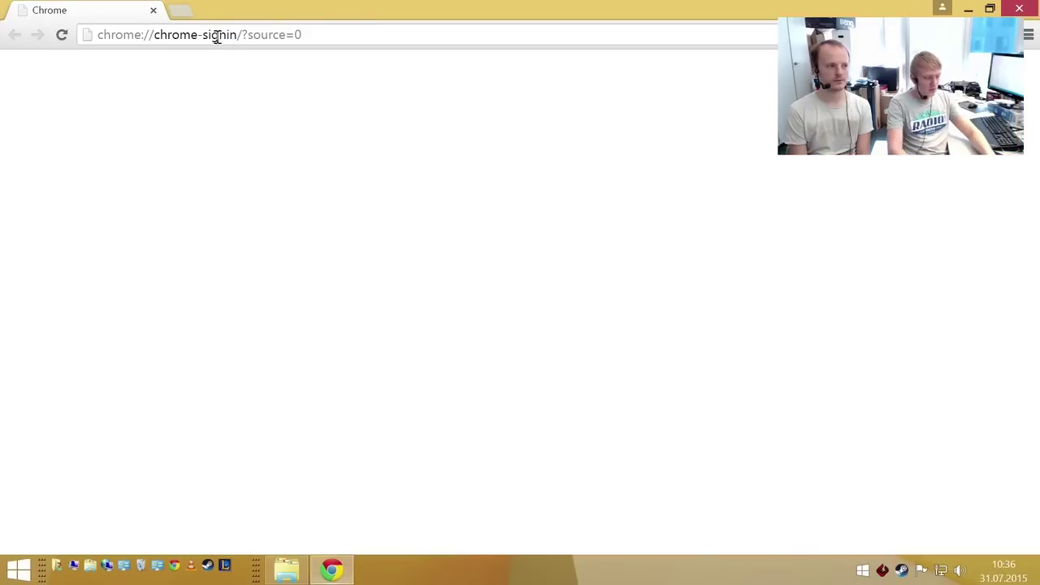
Switch to Google Chrome and search the web for "window media creation tool"
click(216, 37)
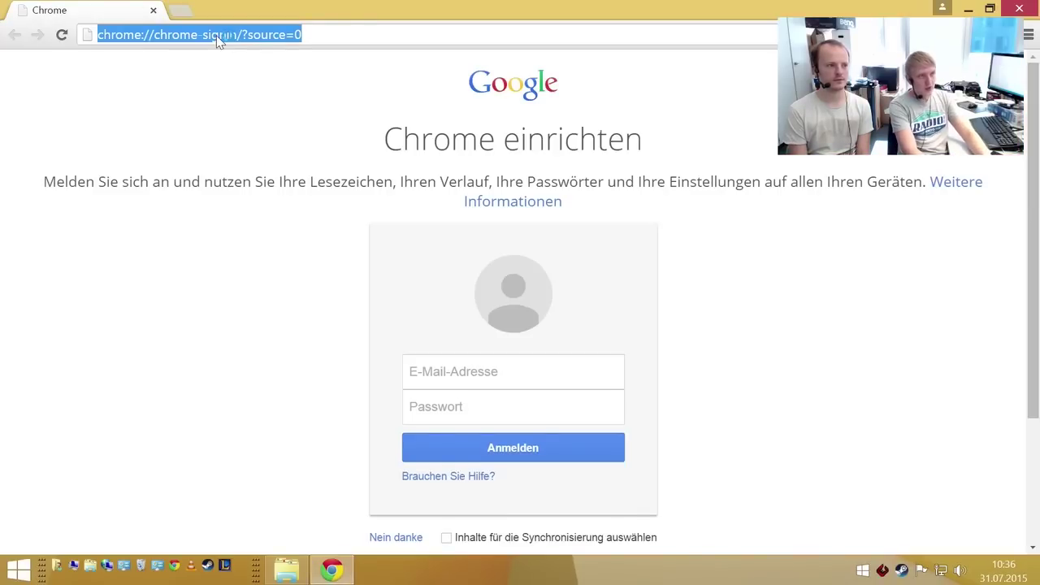
text(window med)
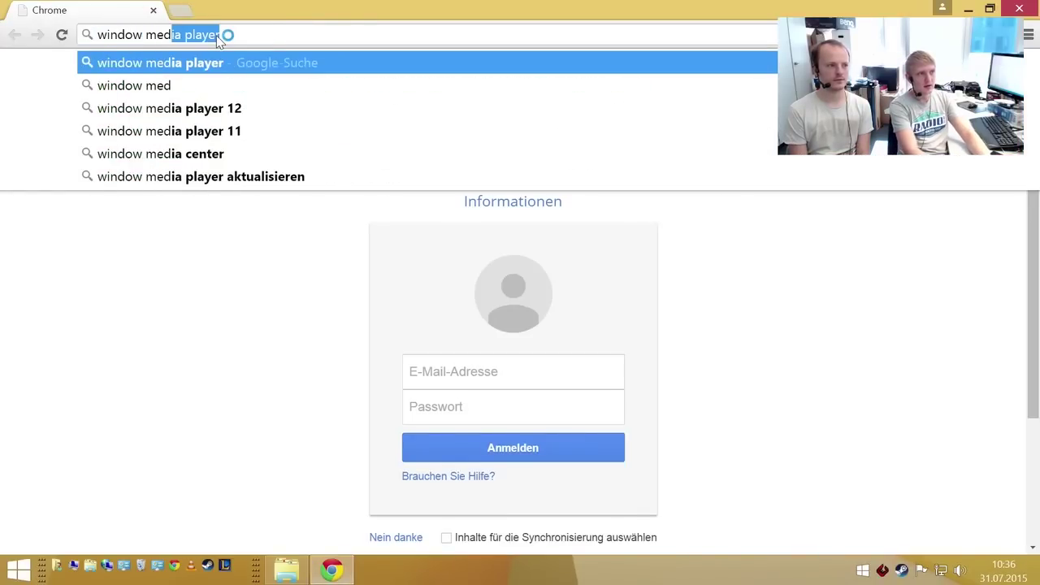
text(ia creation )
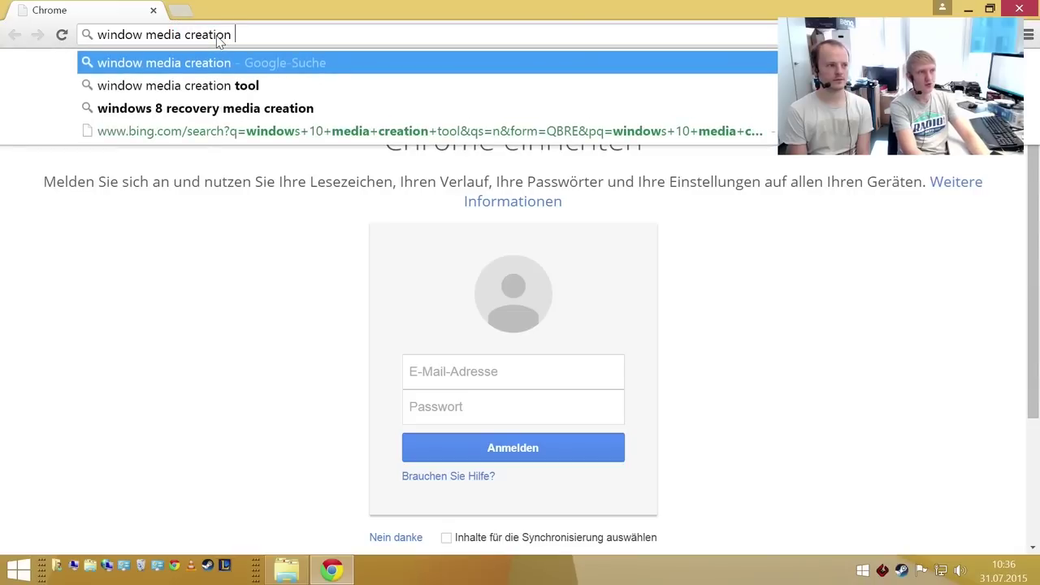
text(tool)
key(Return)
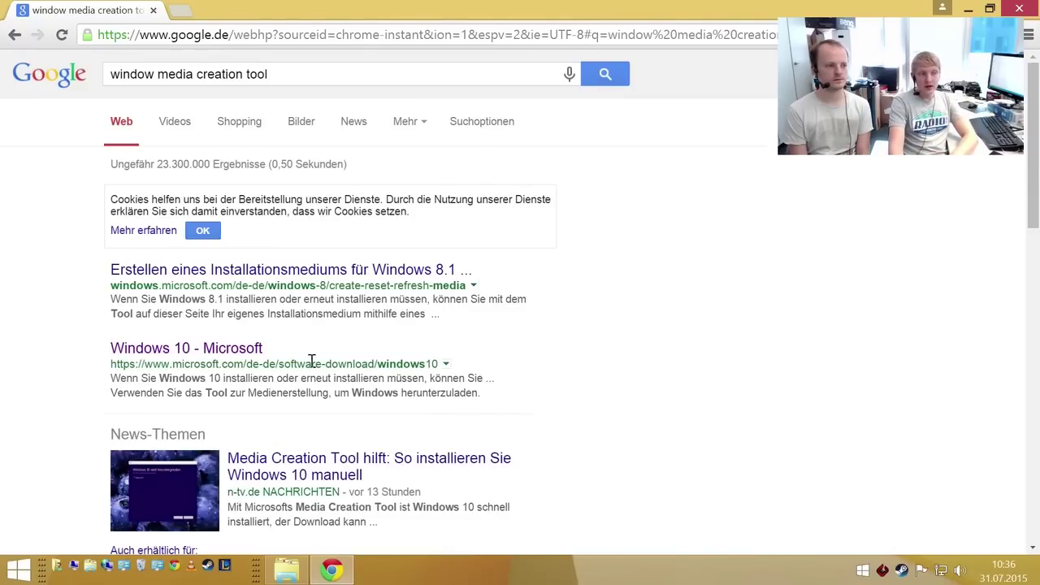
Open Microsoft's Windows 10 software download page, look over the 32-bit and 64-bit tool downloads, and minimize the browser
click(232, 351)
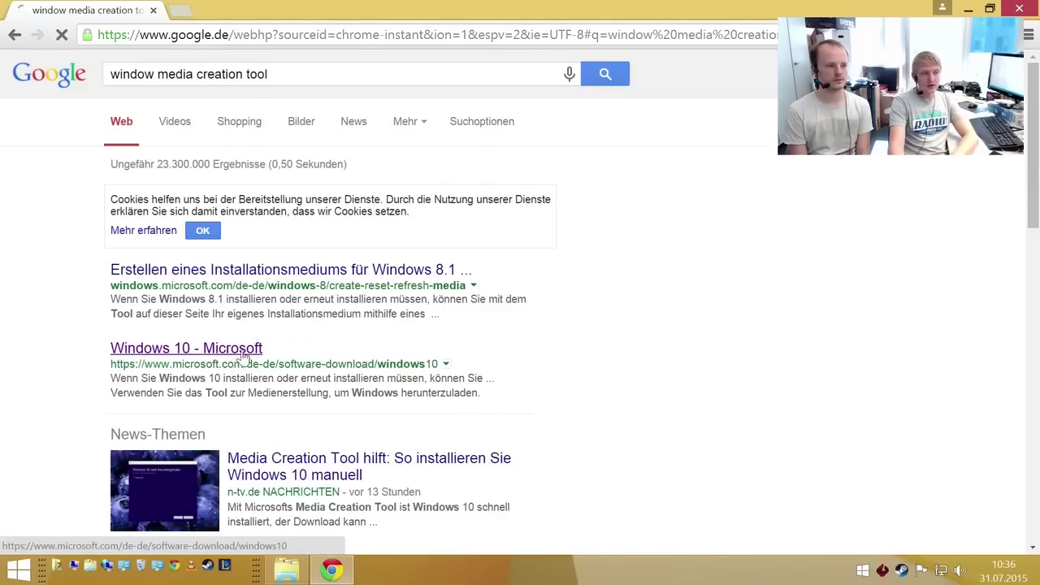
scroll(504, 357, down, 5)
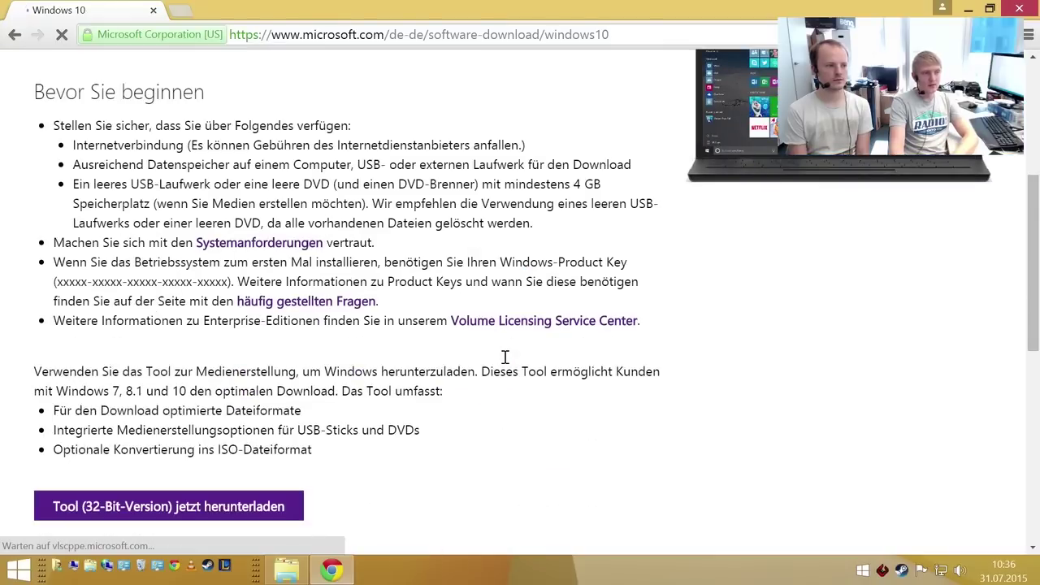
scroll(500, 358, down, 1)
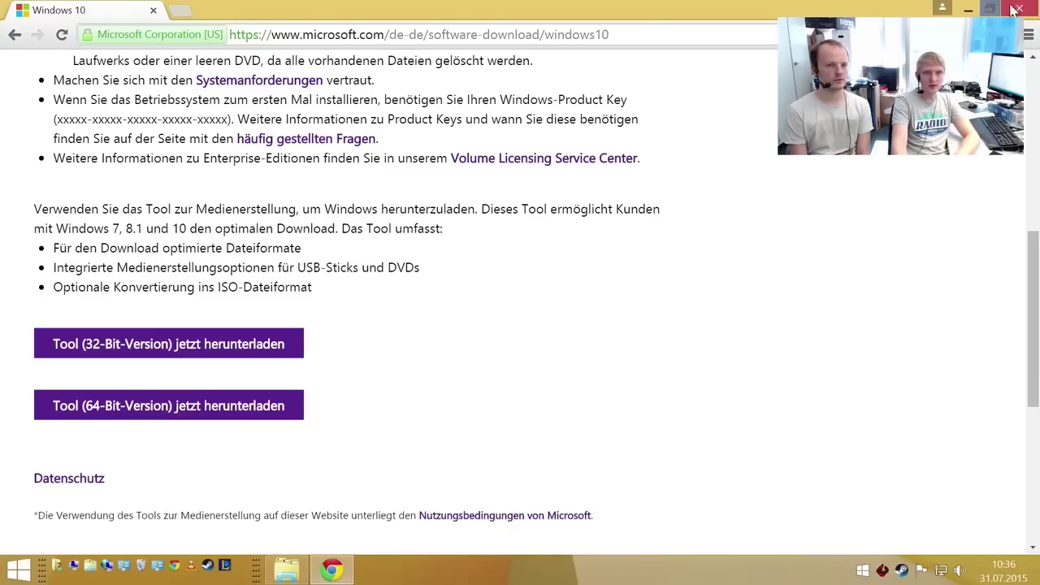
click(968, 9)
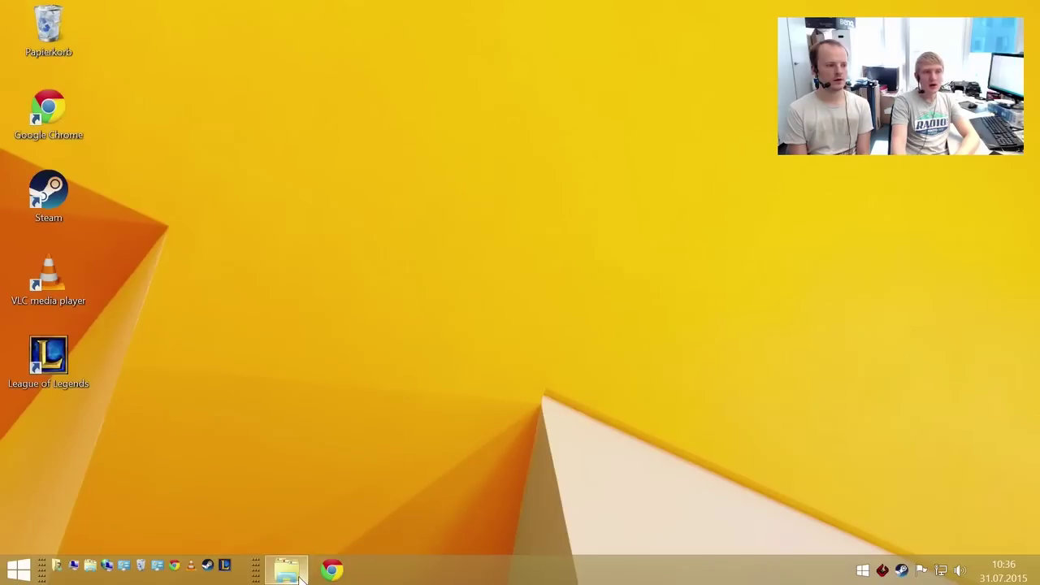
Run MediaCreationToolx64 from the Downloads folder, allowing it to make changes to the computer
click(286, 569)
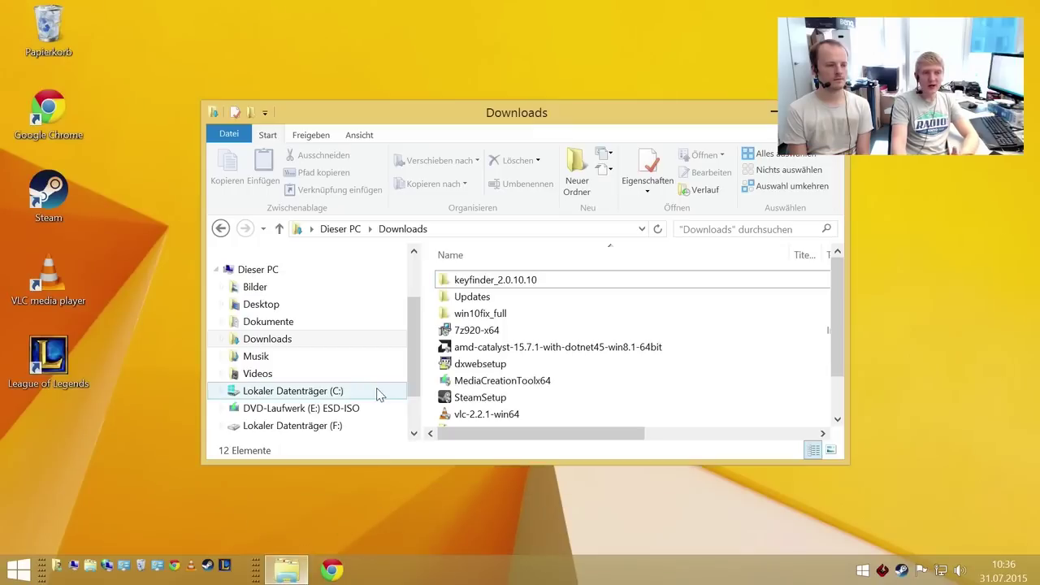
double_click(513, 384)
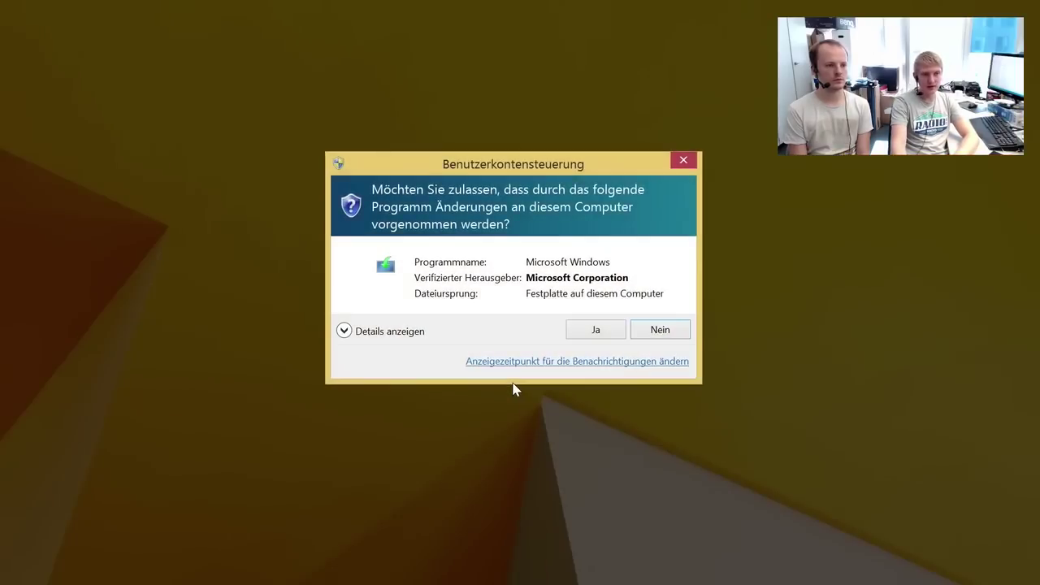
click(596, 331)
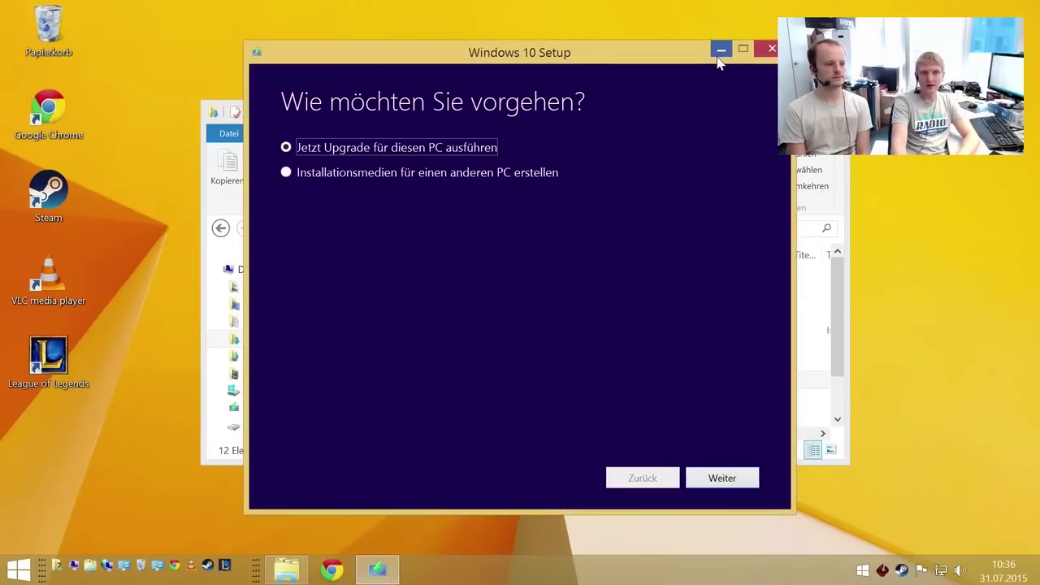
click(722, 47)
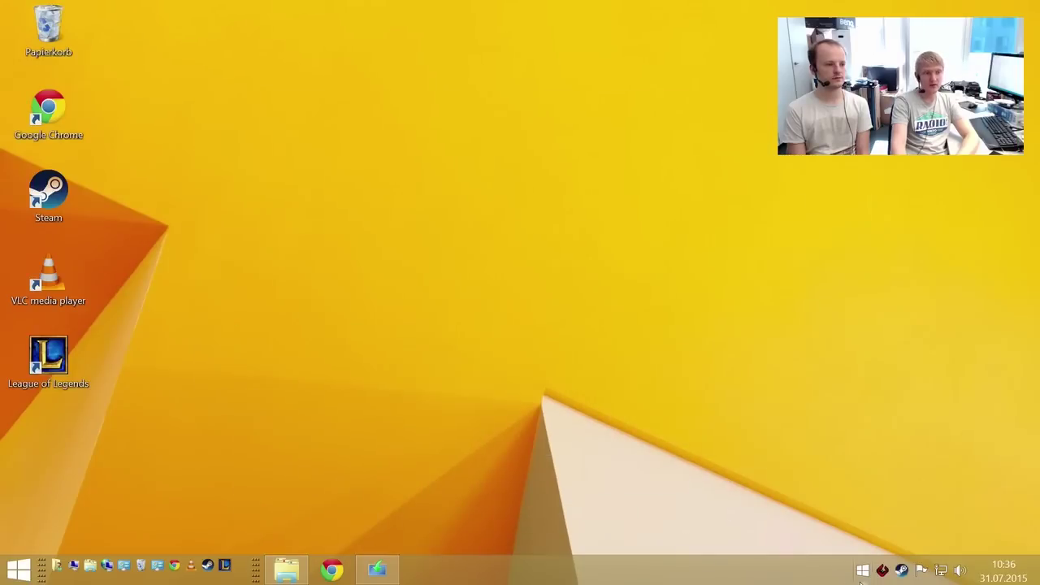
click(374, 569)
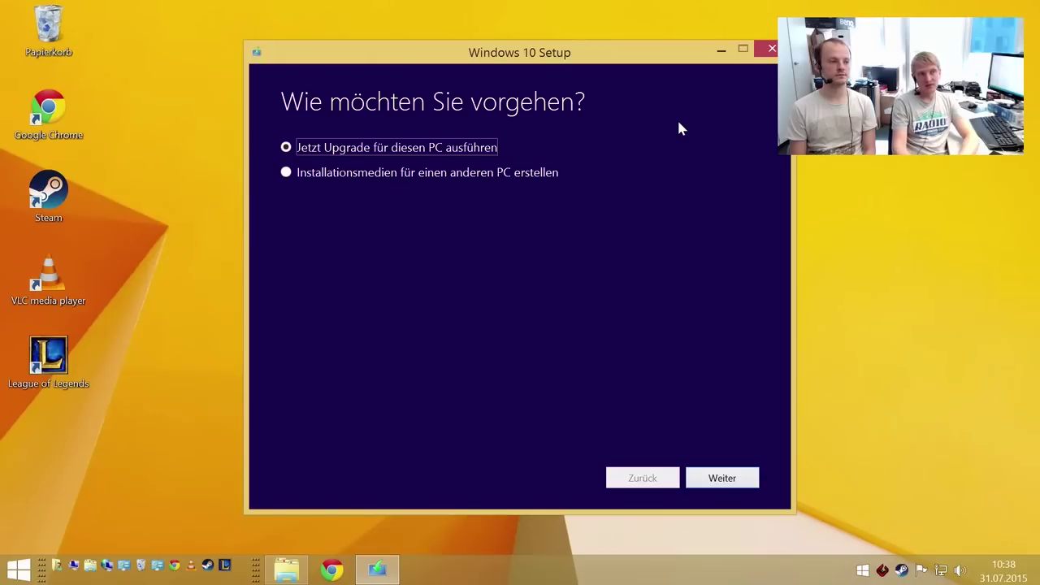
Open a new Explorer window and launch the keyfinder application from the keyfinder_2.0.10.10 folder in Downloads
right_click(286, 569)
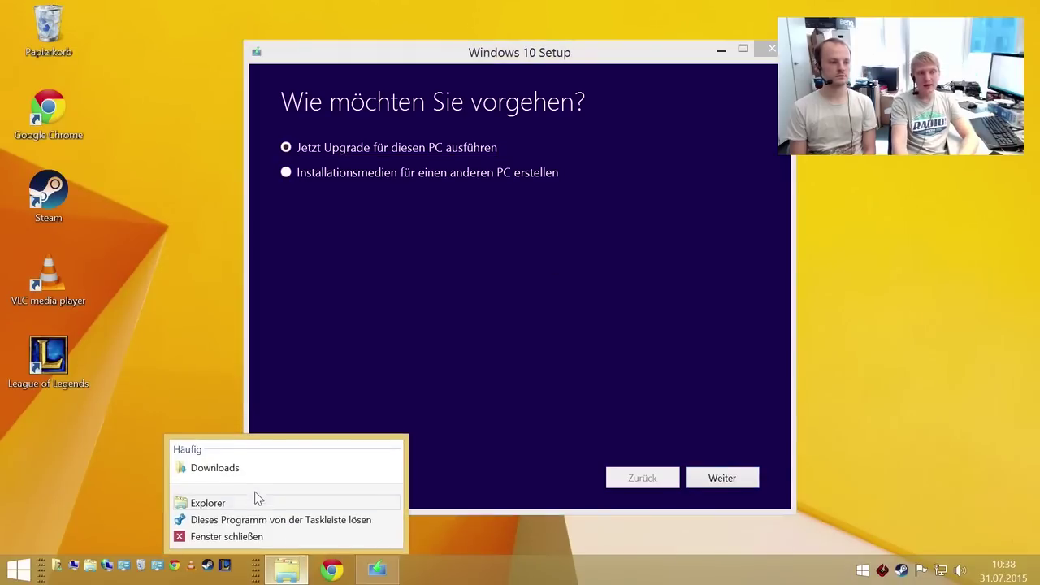
click(255, 497)
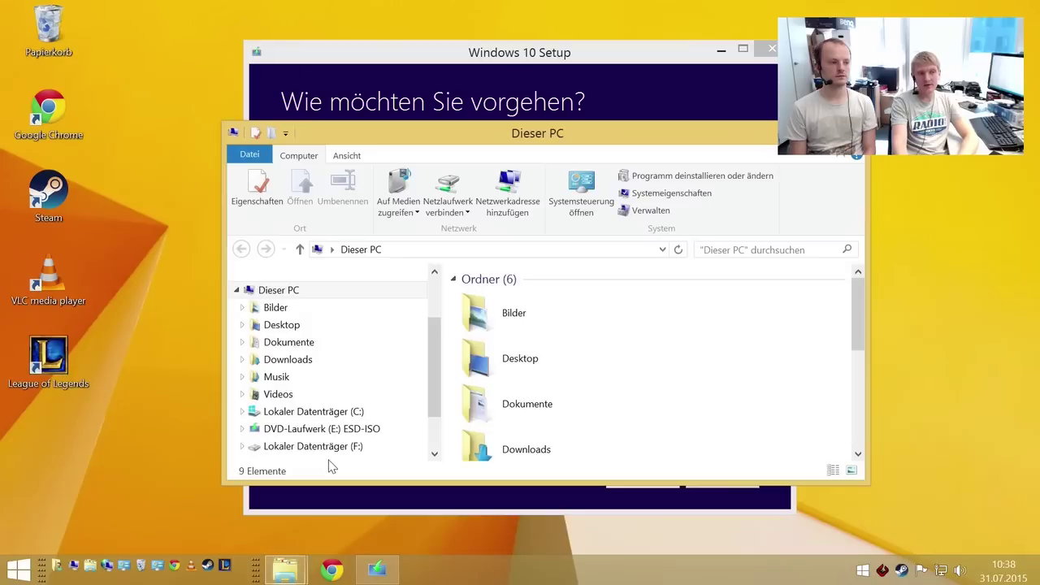
click(319, 363)
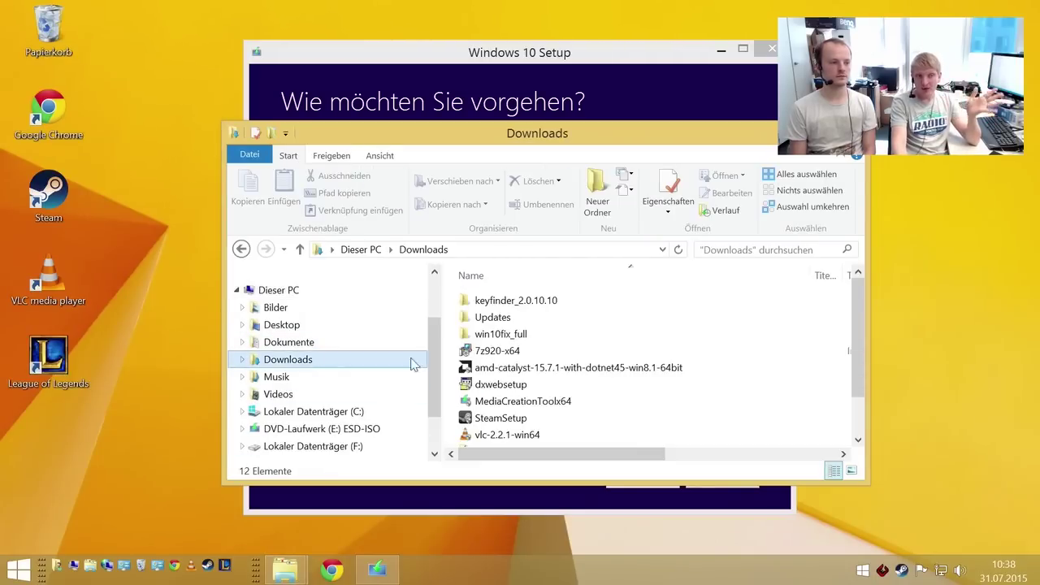
double_click(521, 302)
double_click(497, 326)
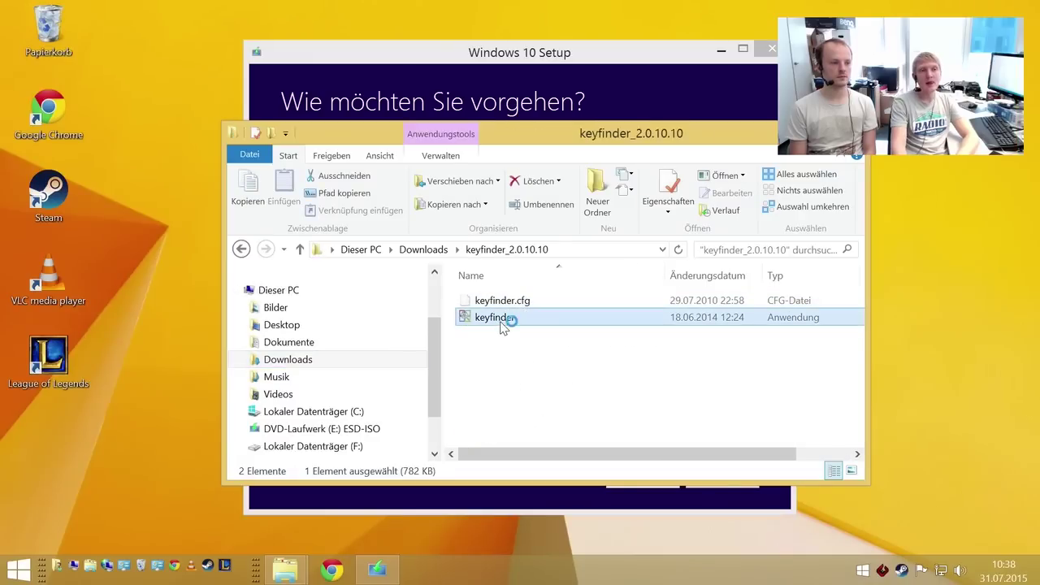
Highlight the installed Windows 8.1 Pro CD key in Keyfinder, and close Keyfinder and its folder window
drag(679, 188, 498, 193)
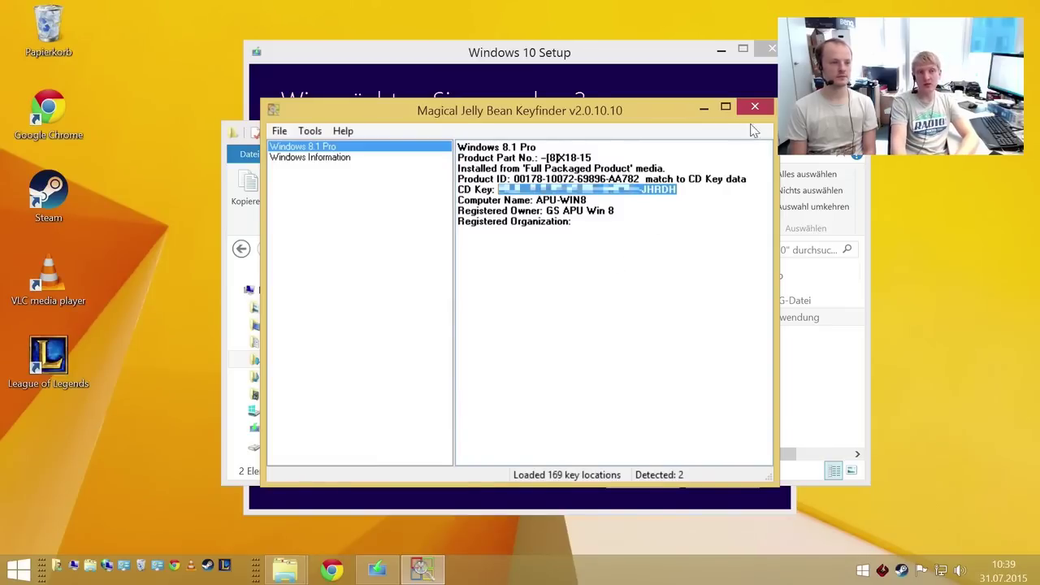
click(755, 107)
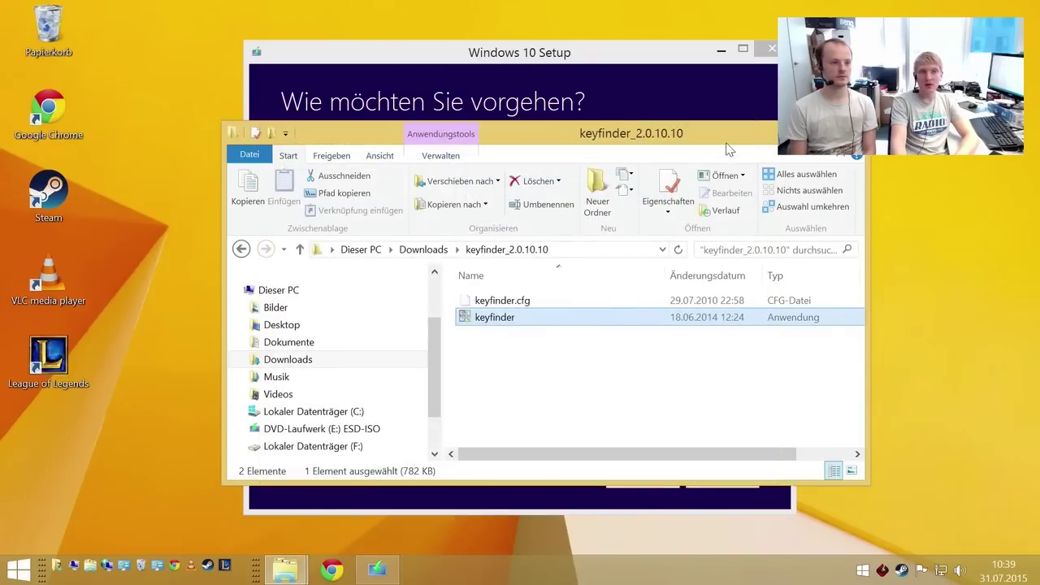
drag(729, 148, 629, 158)
click(746, 144)
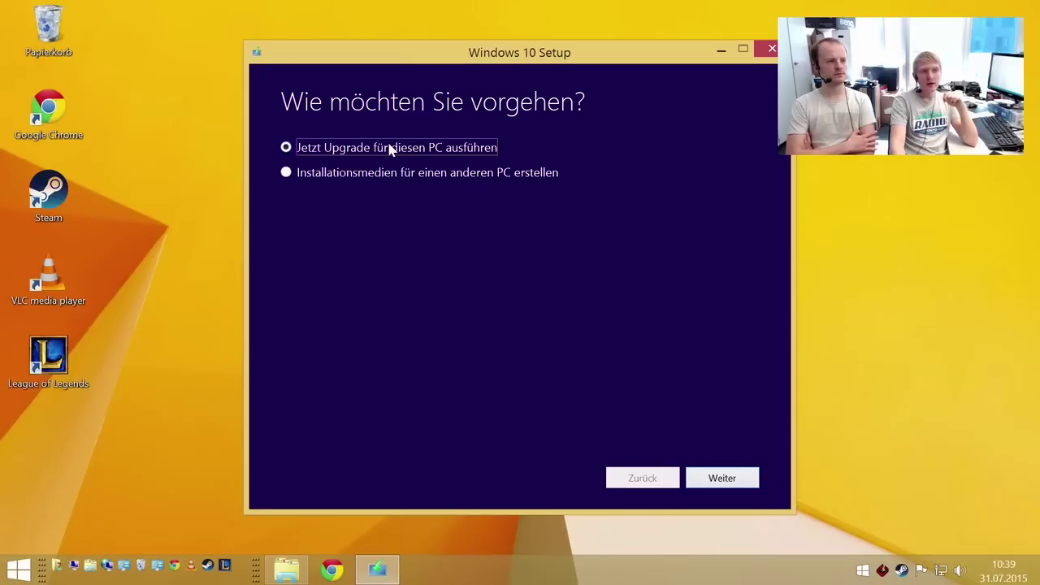
Choose to create installation media for another PC in Windows 10 Setup and continue
click(343, 177)
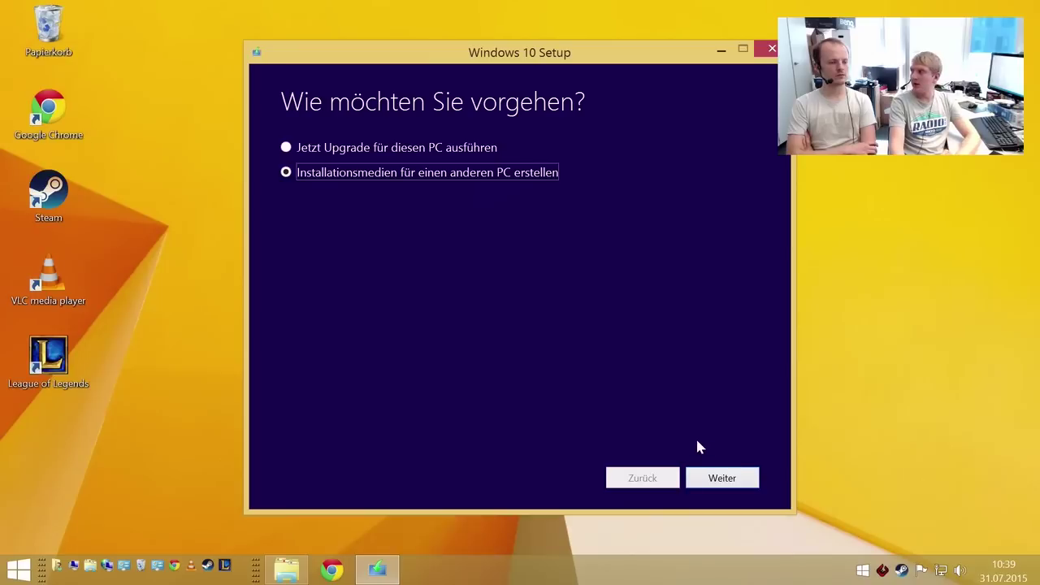
click(721, 479)
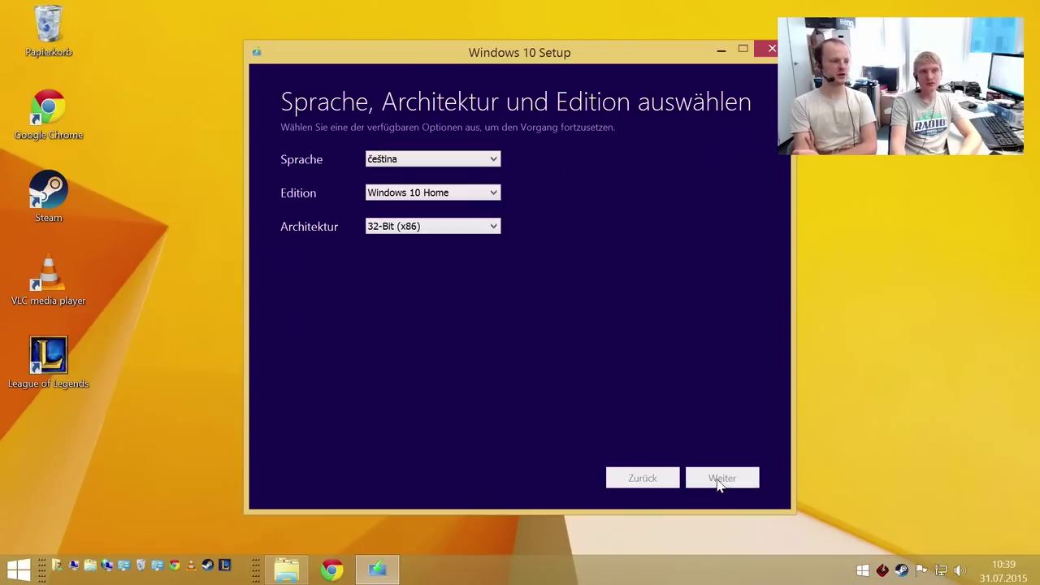
Set the installation media's language to Deutsch and edition to Windows 10 Pro, choose its architecture, and continue
click(494, 159)
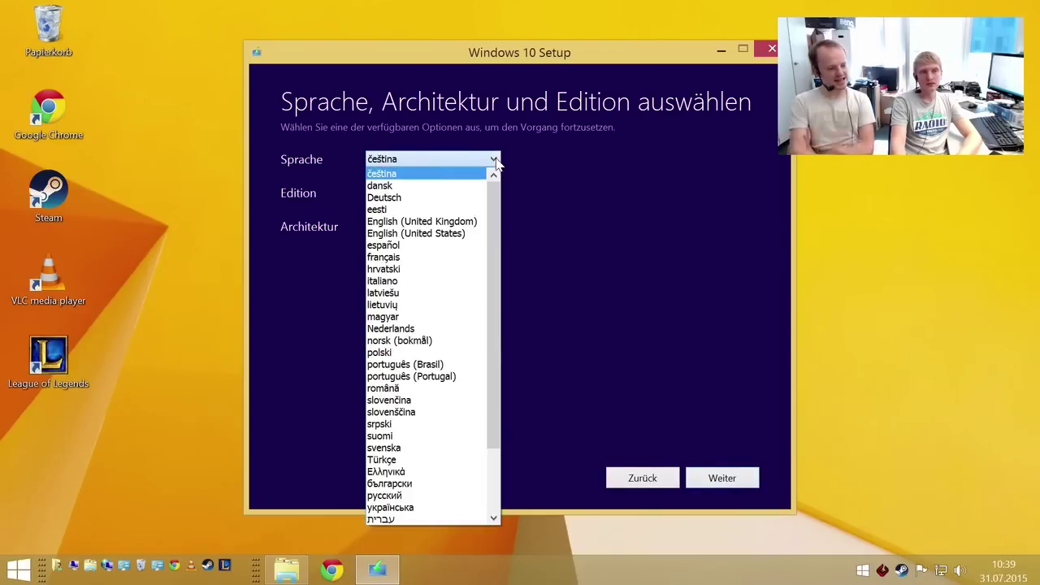
click(399, 198)
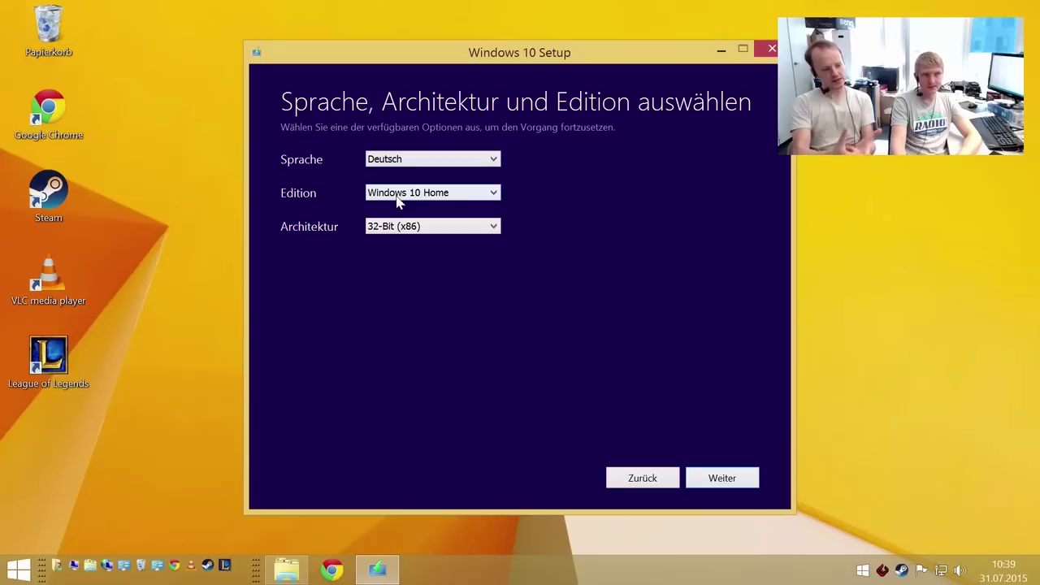
click(475, 192)
click(447, 233)
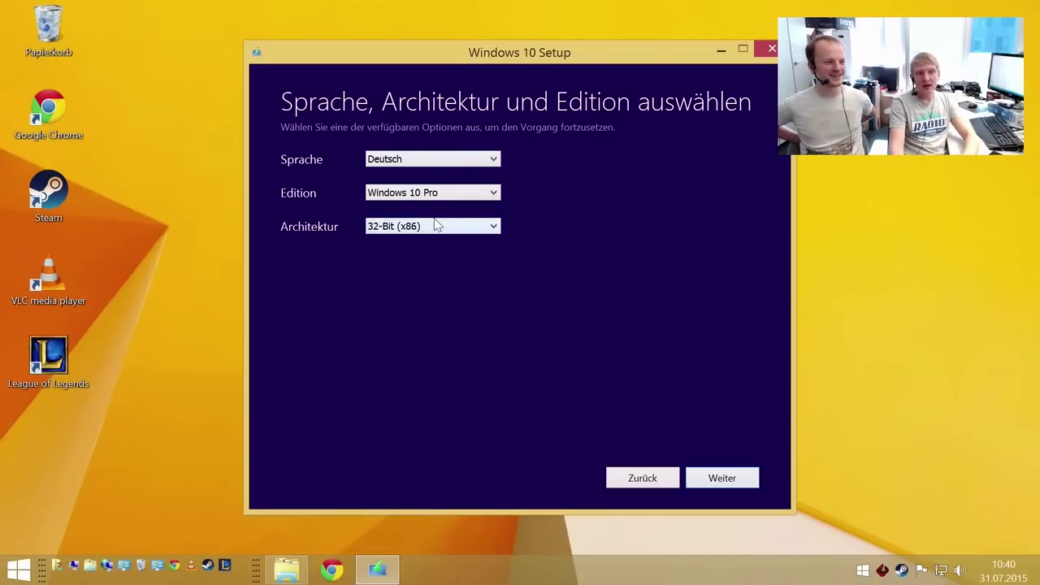
click(449, 195)
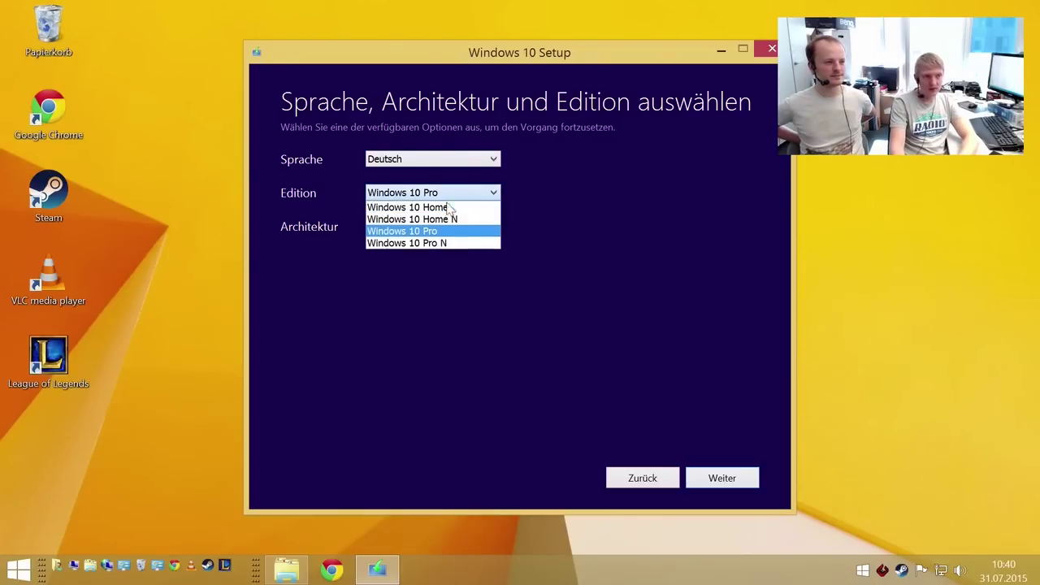
click(449, 232)
click(449, 227)
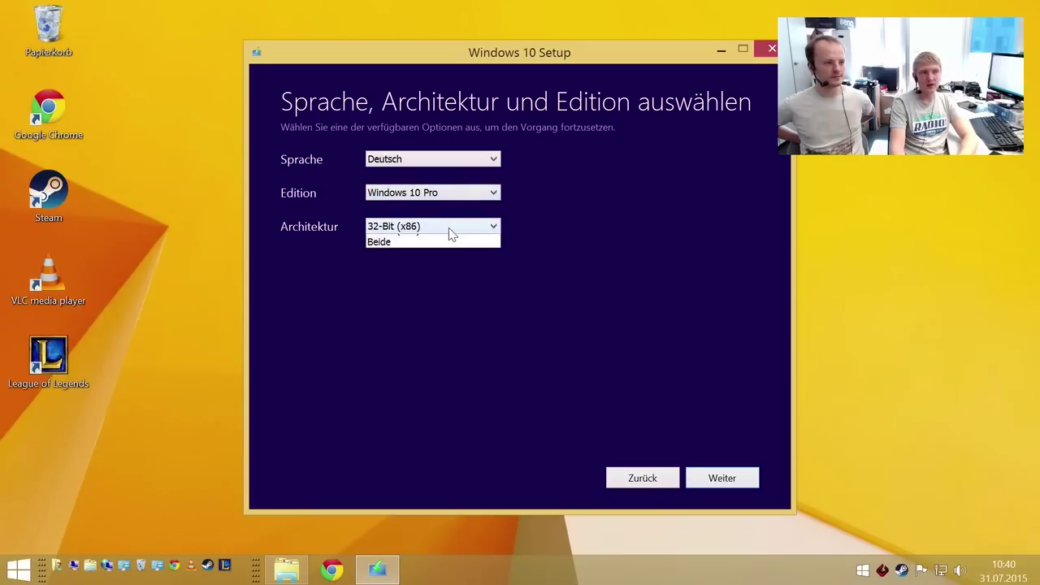
click(444, 253)
click(723, 480)
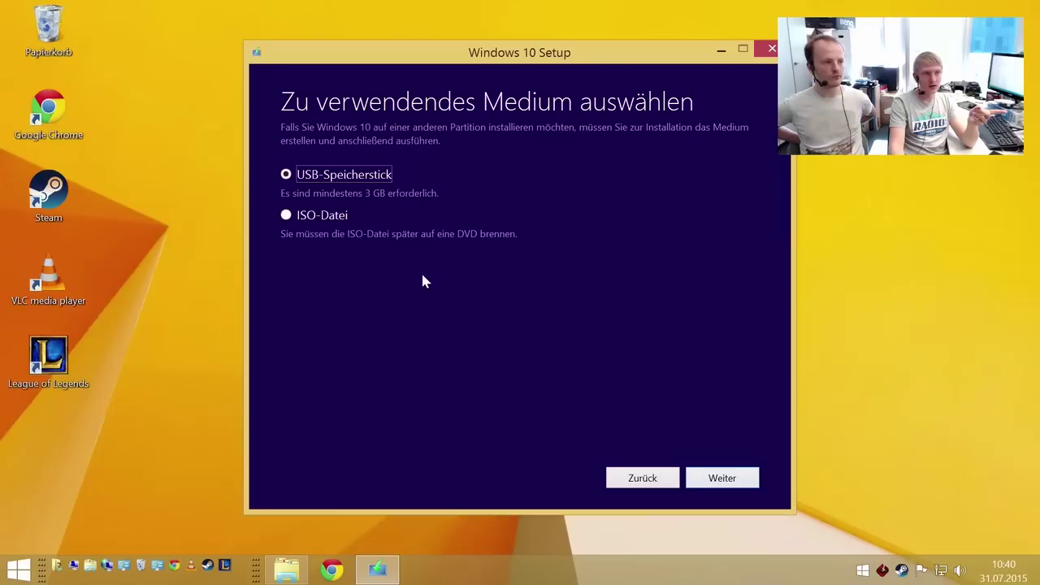
Choose ISO-Datei as the medium and leave the save location dialog without saving the ISO file
click(319, 215)
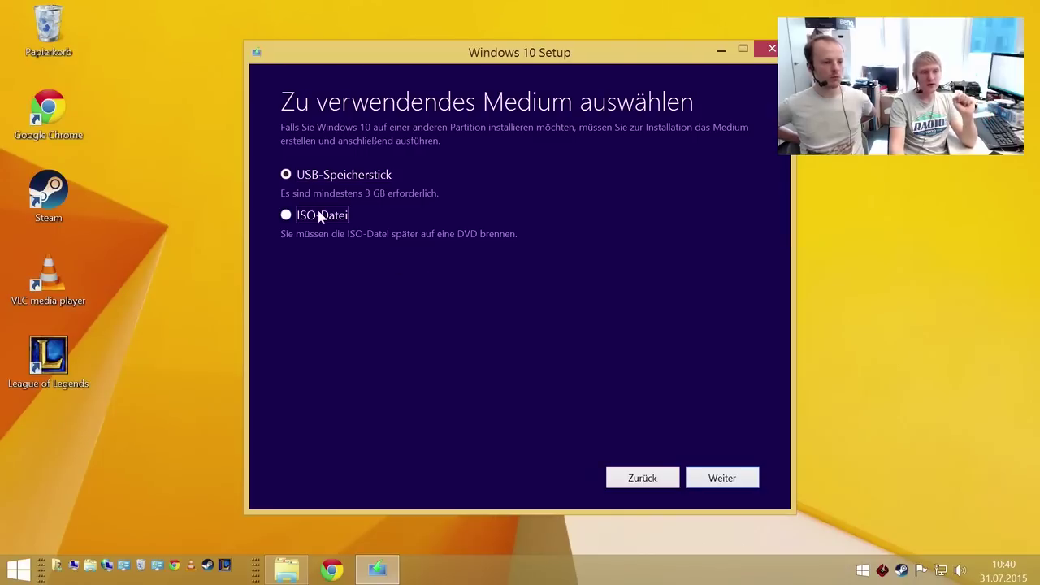
click(717, 481)
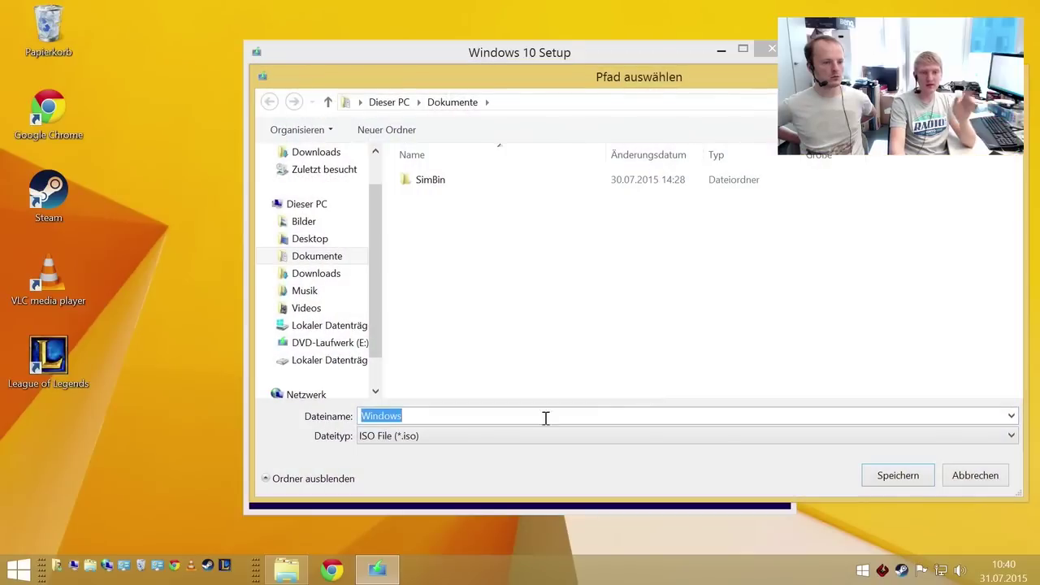
click(965, 477)
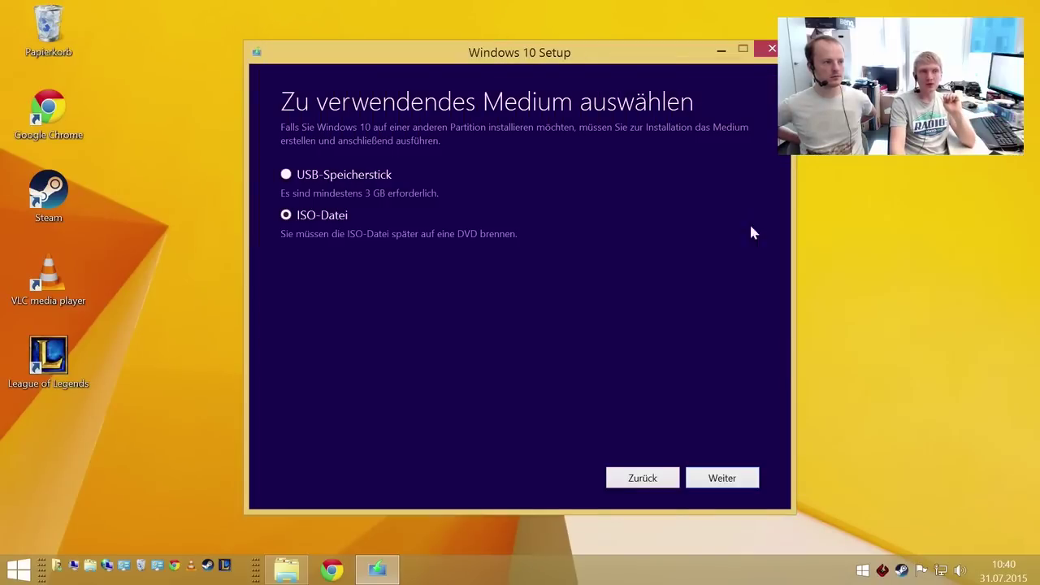
Quit Windows 10 Setup, and open the Downloads folder in a new, enlarged Explorer window
click(771, 50)
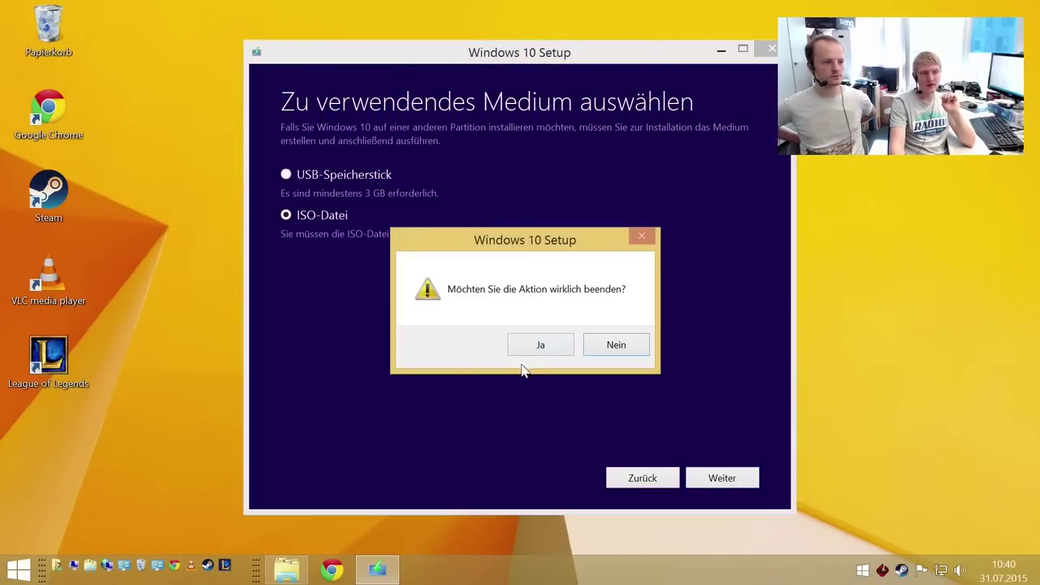
click(537, 343)
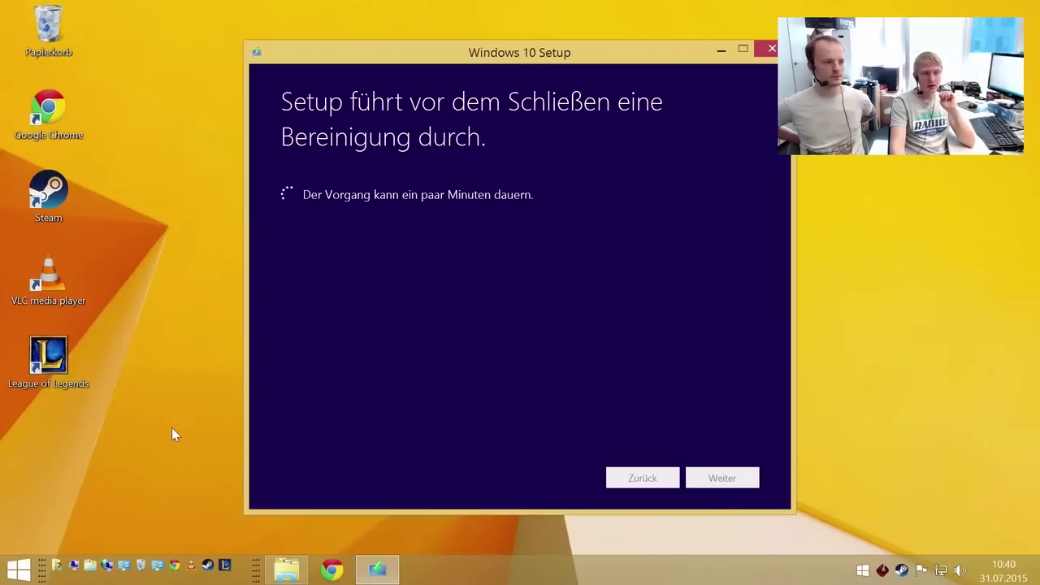
right_click(285, 573)
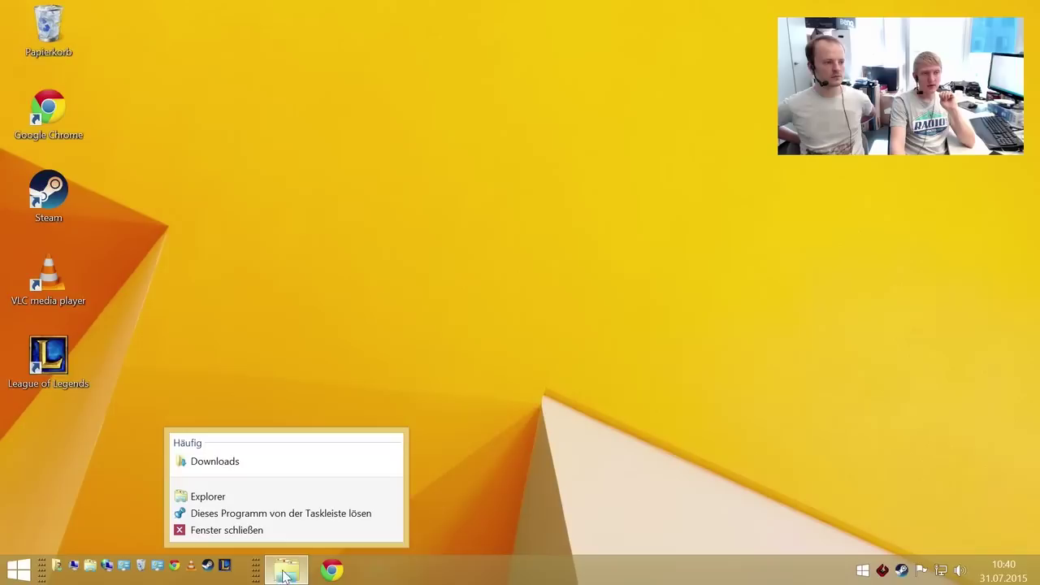
click(244, 497)
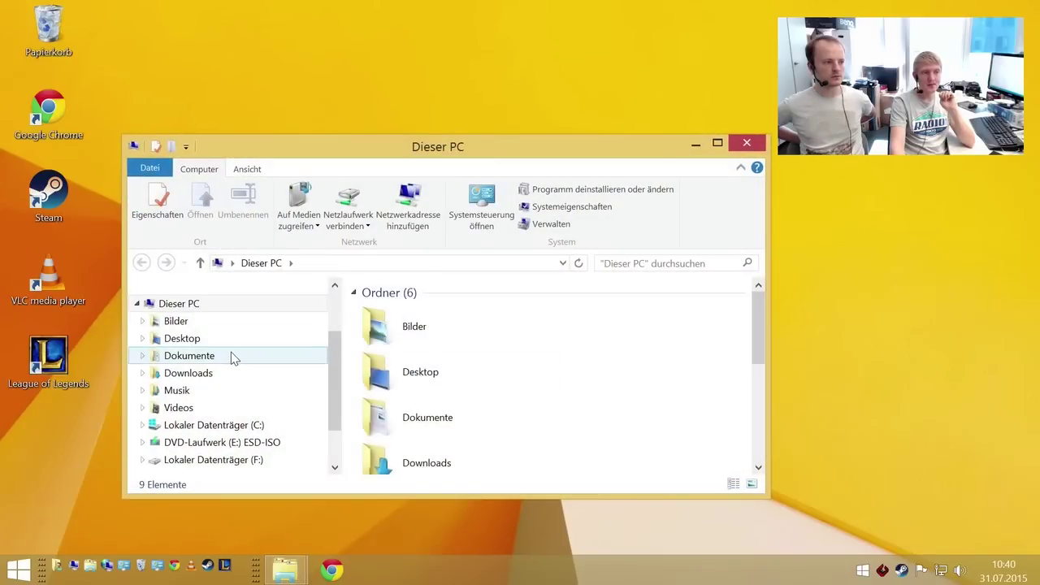
click(203, 375)
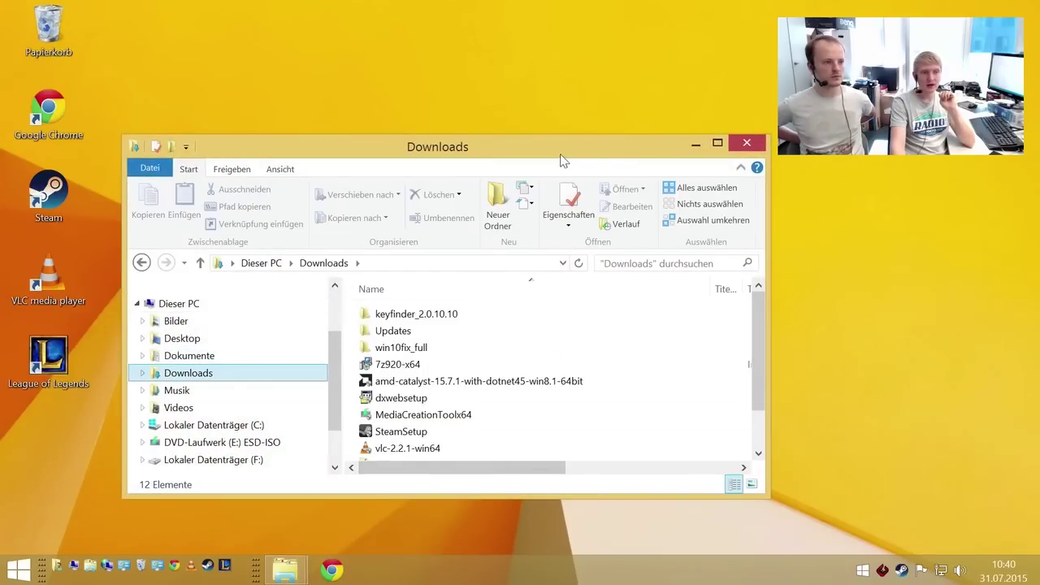
drag(561, 159, 569, 94)
drag(779, 430, 850, 487)
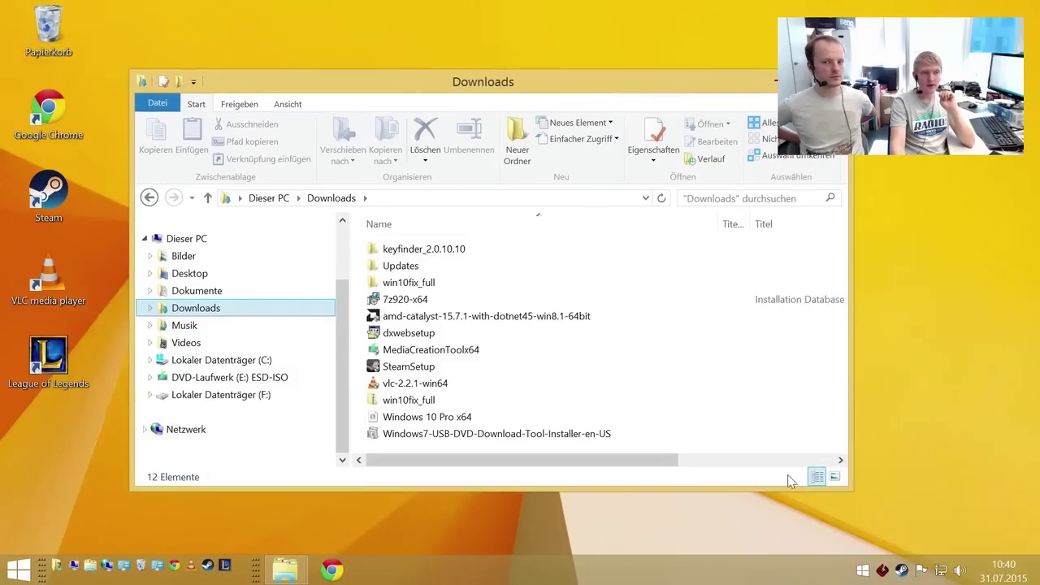
Mount the Windows 10 Pro x64 image from Downloads and run its setup program with permission to make changes, closing the folder window
click(459, 419)
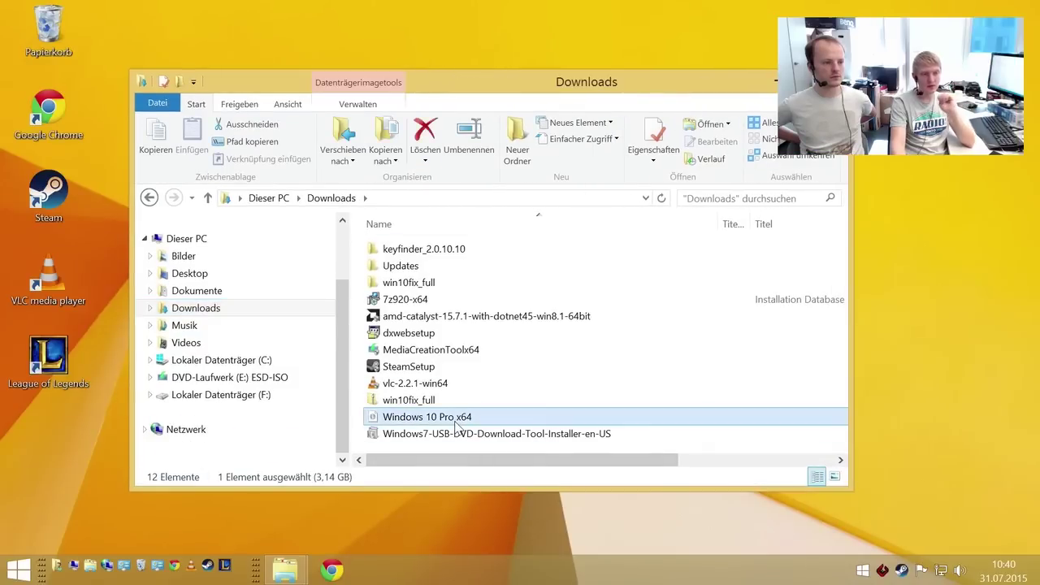
double_click(507, 419)
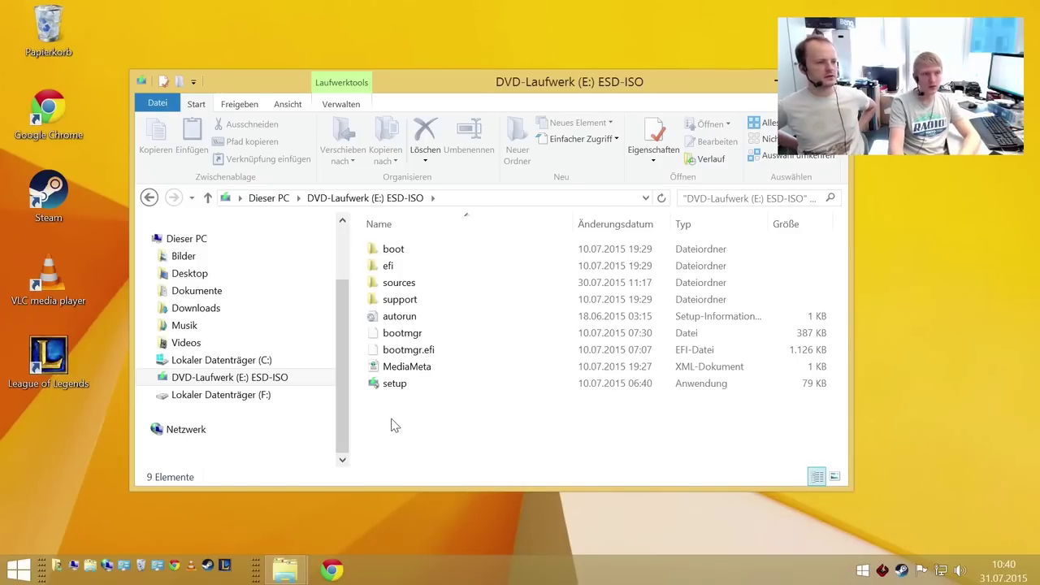
click(397, 385)
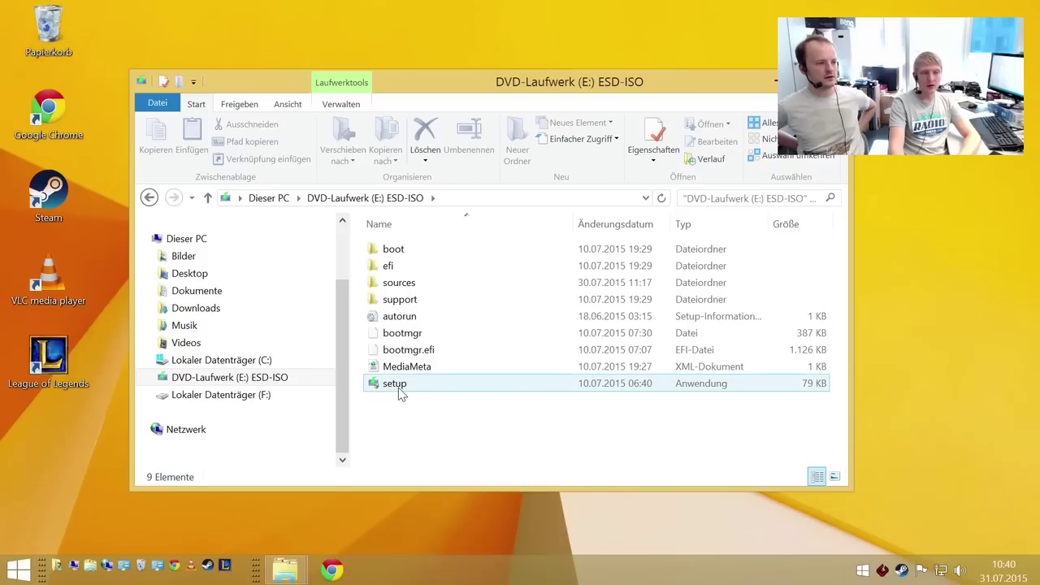
double_click(398, 388)
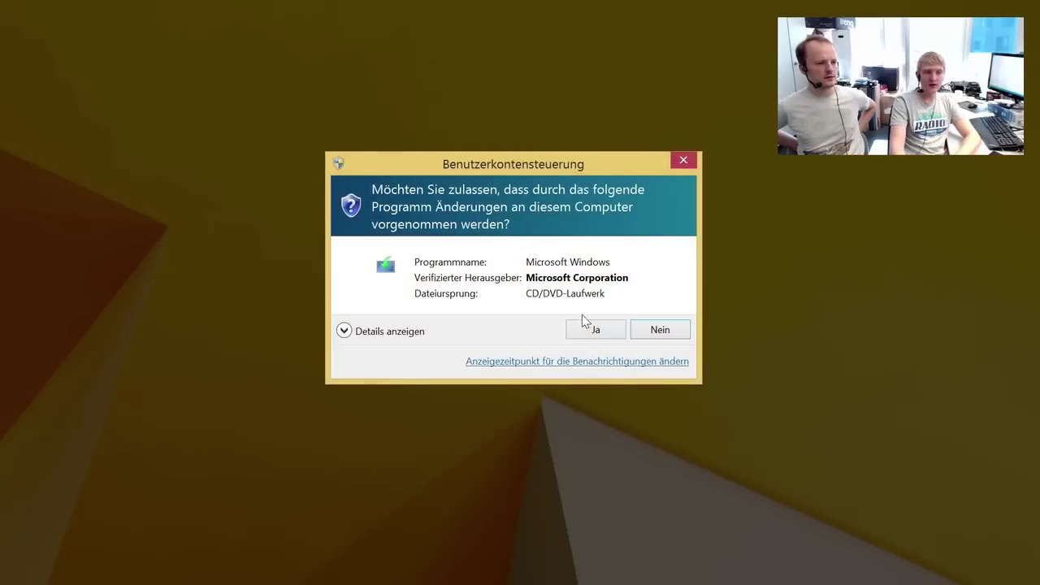
click(596, 330)
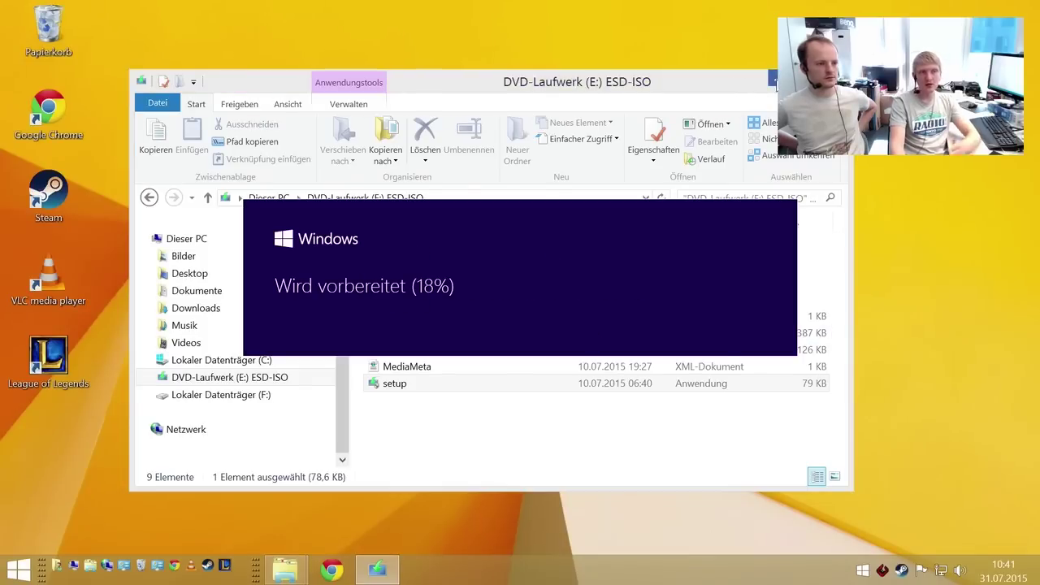
click(778, 82)
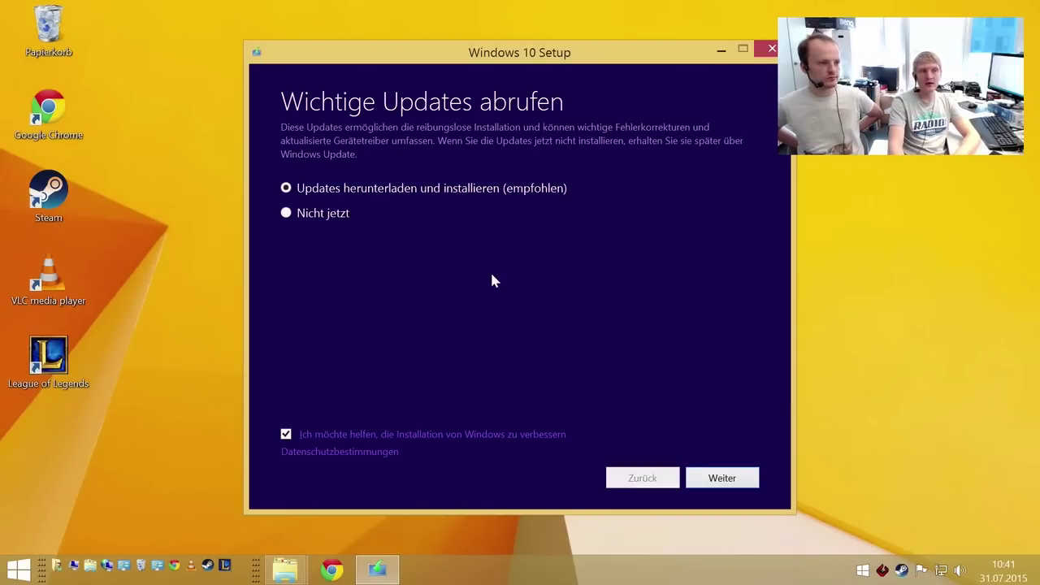
Continue with downloading and installing updates, highlight the device transfer right under Eigenständige Software, and accept the licence terms
click(730, 482)
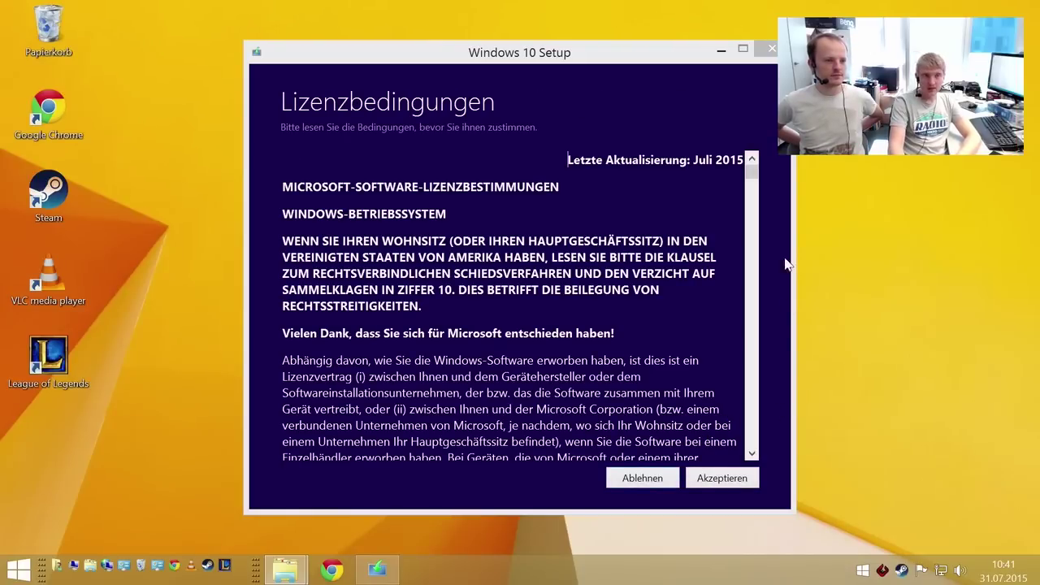
drag(754, 178, 769, 250)
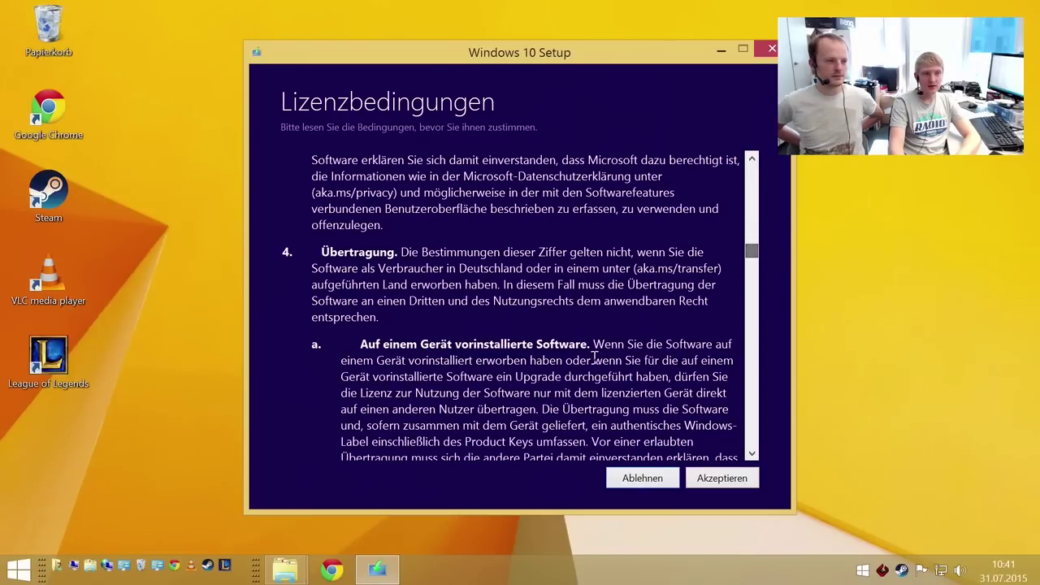
scroll(572, 412, down, 4)
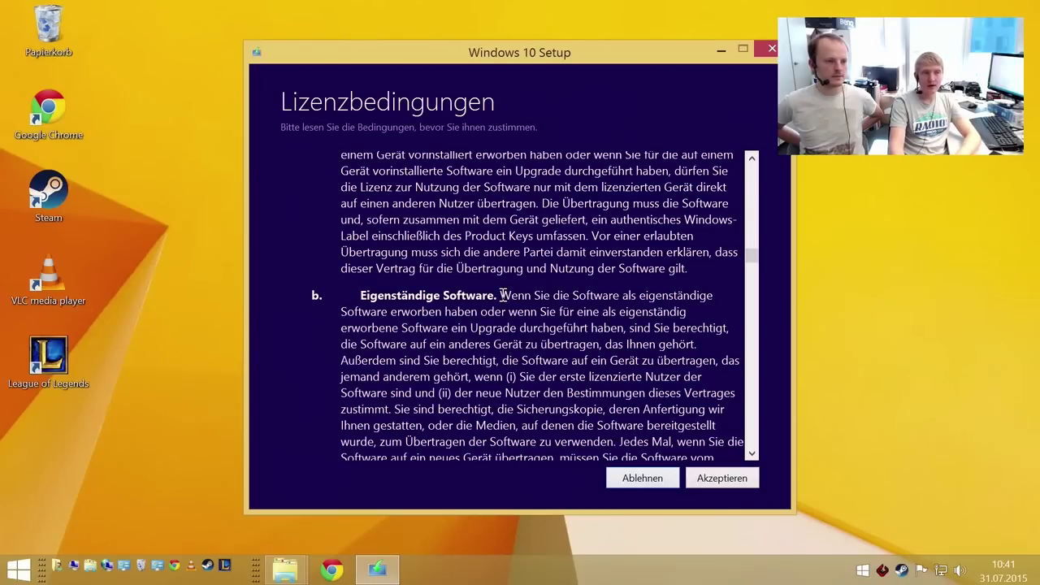
drag(501, 295, 598, 348)
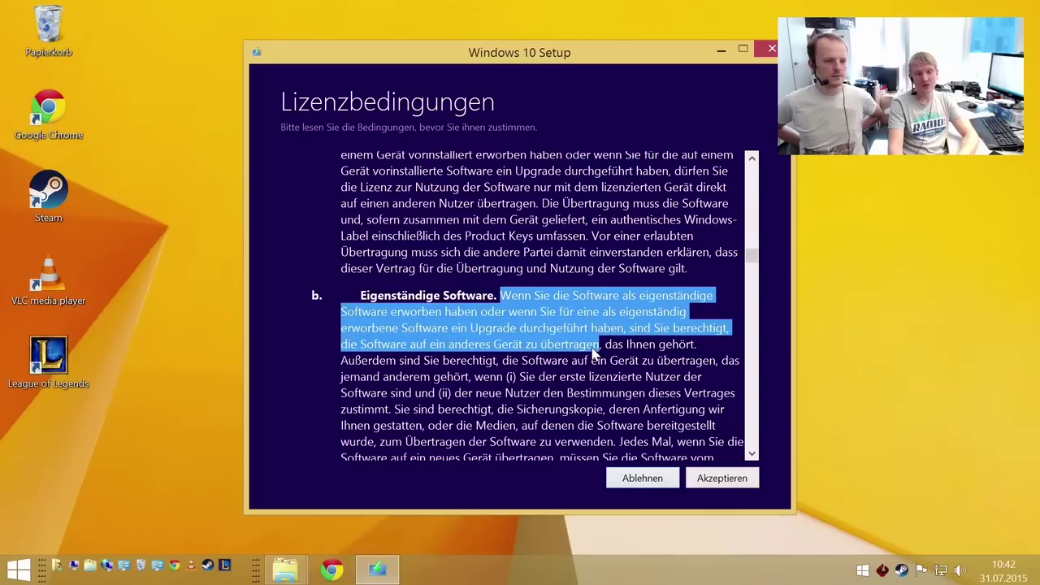
click(717, 481)
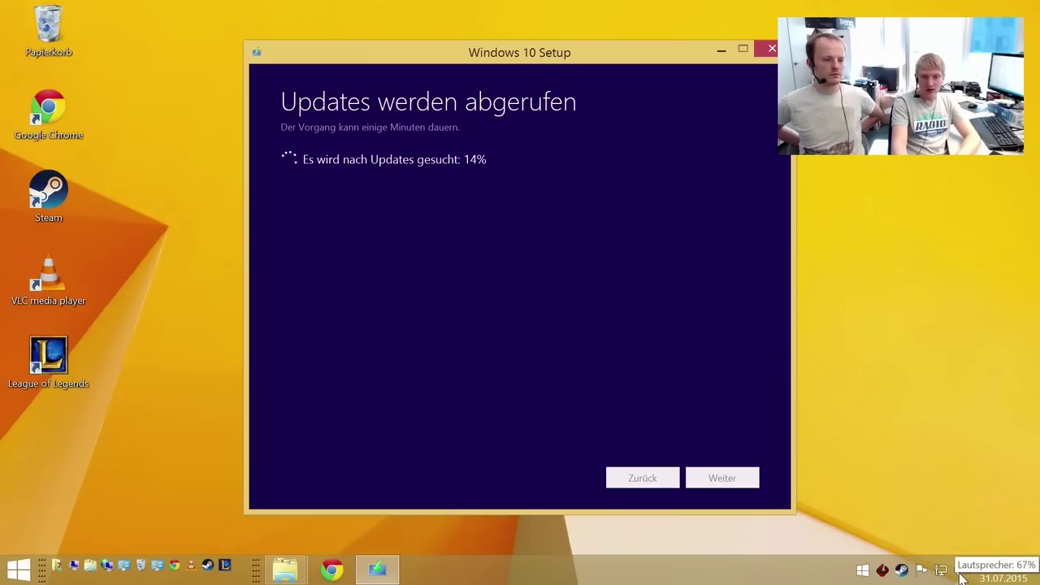
Examine the Erweiterungen settings of the Lautsprecher playback device, including Virtual Surround, and close the sound dialogs
right_click(961, 573)
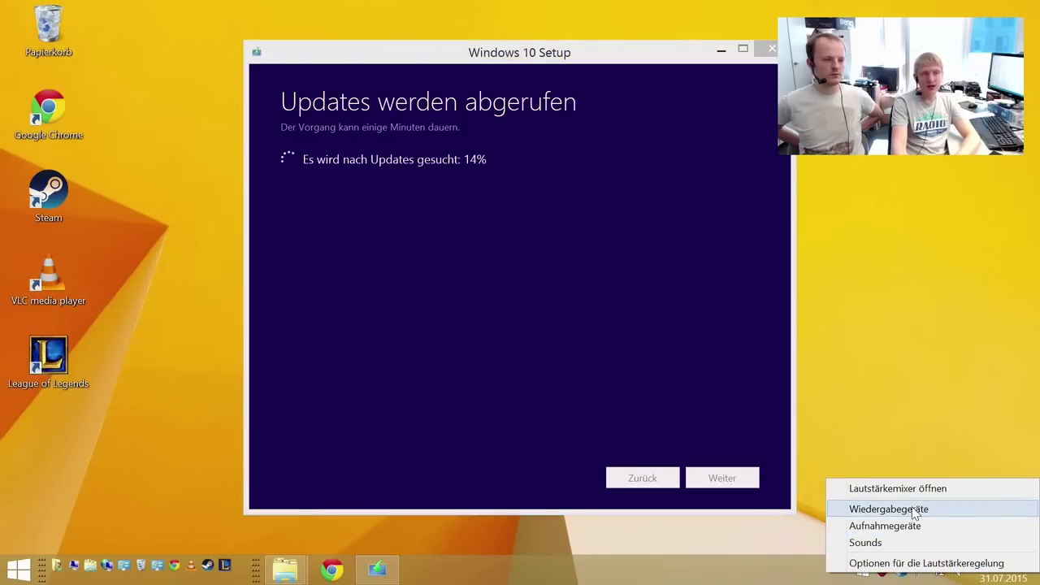
click(913, 508)
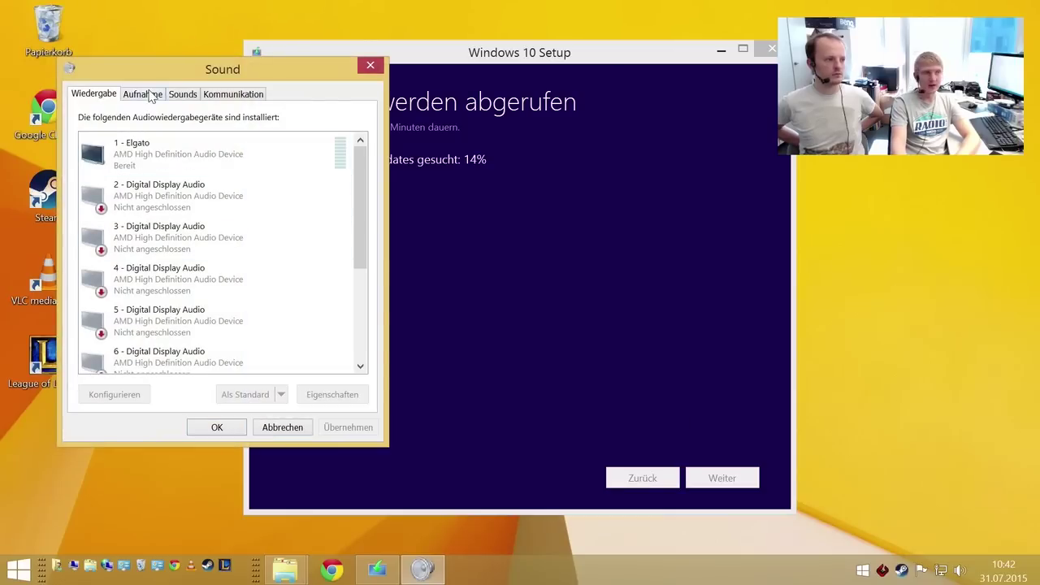
drag(362, 206, 362, 295)
double_click(150, 236)
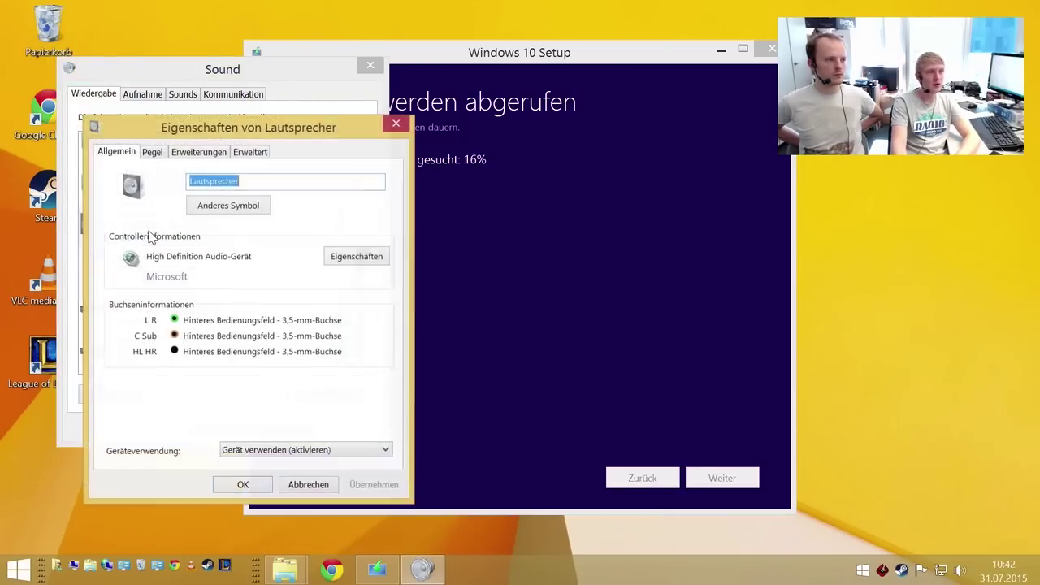
click(188, 154)
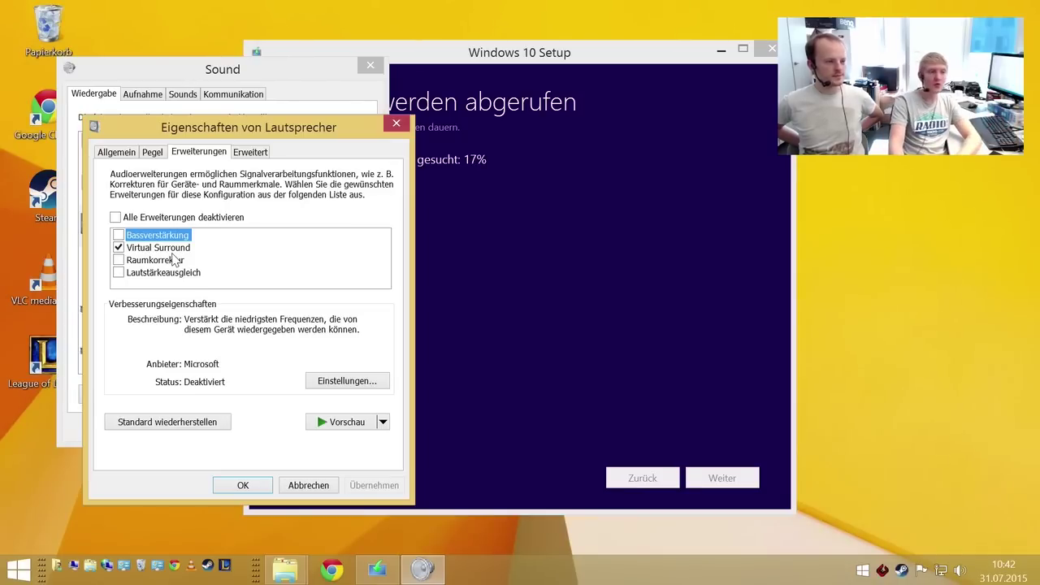
click(244, 486)
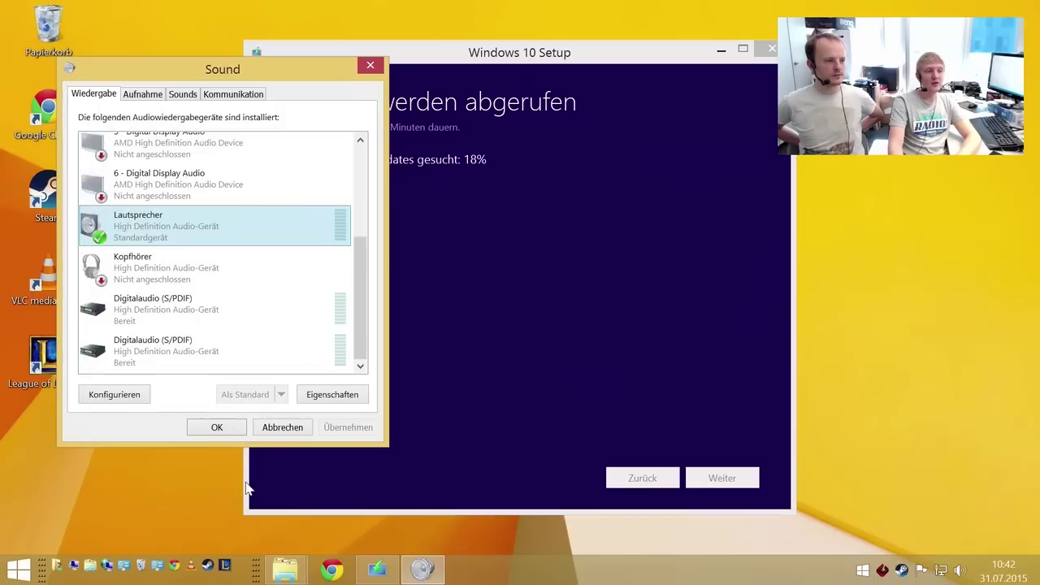
click(217, 428)
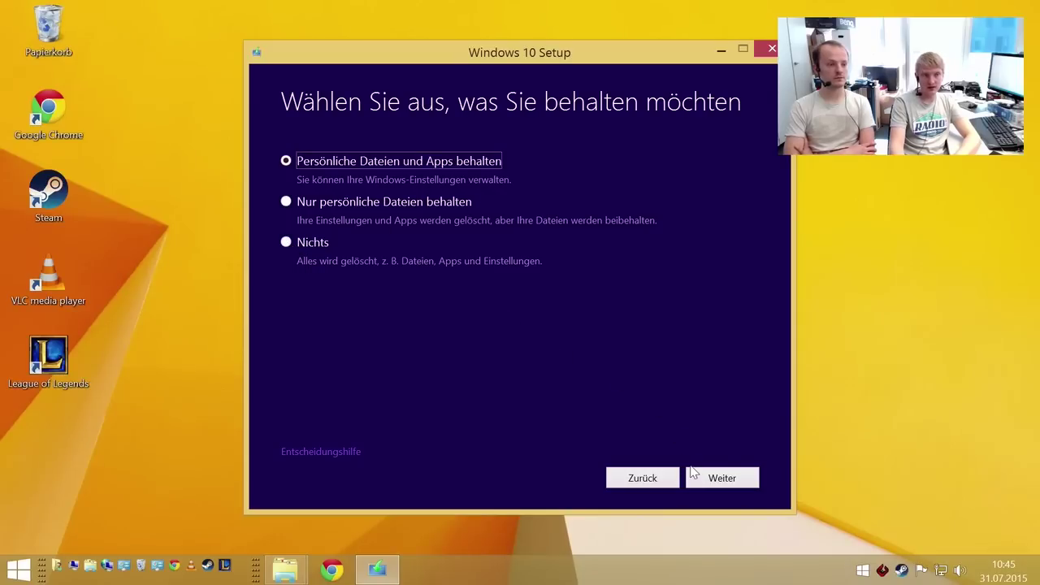
Keep personal files and apps, and start the Windows 10 Pro installation
click(712, 482)
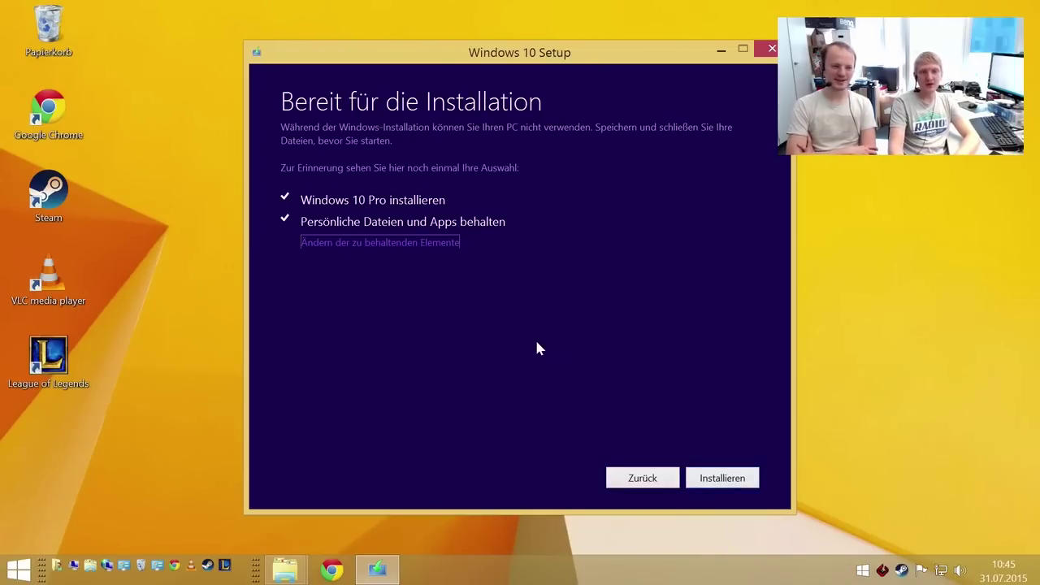
click(723, 478)
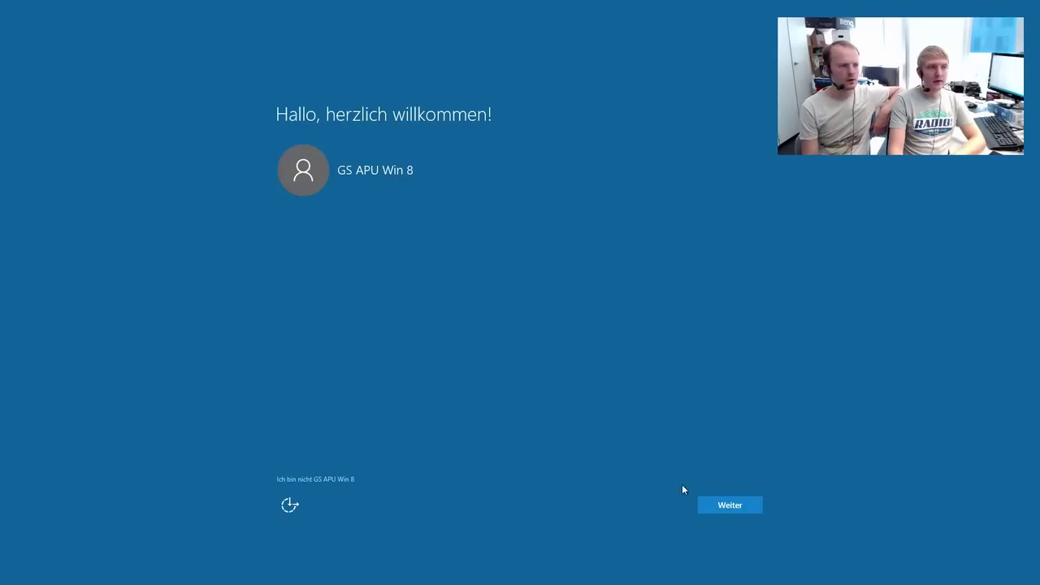
Continue with the existing account and go through both custom settings pages instead of the express settings, leaving all options on
click(730, 505)
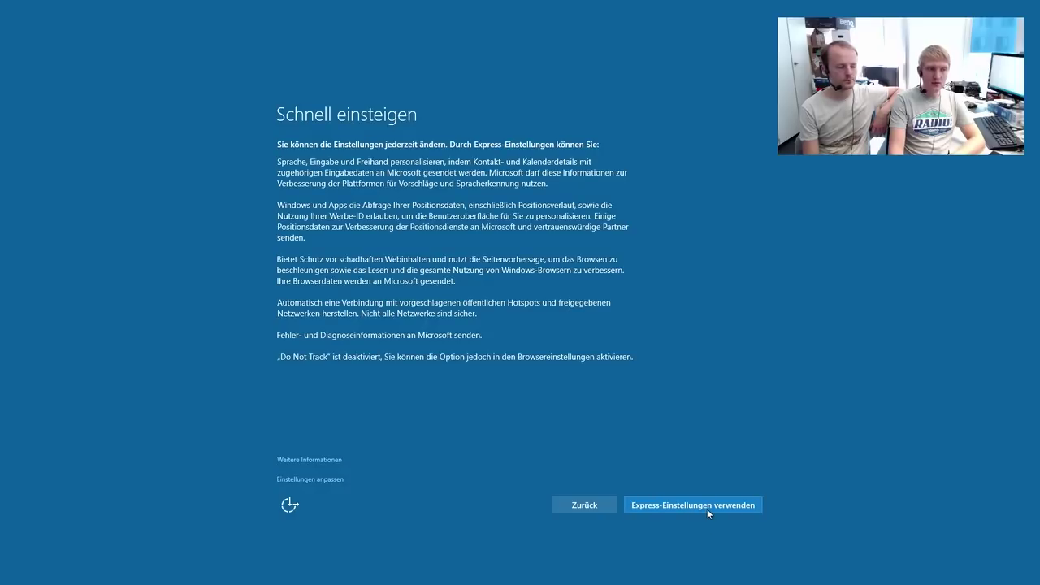
click(320, 480)
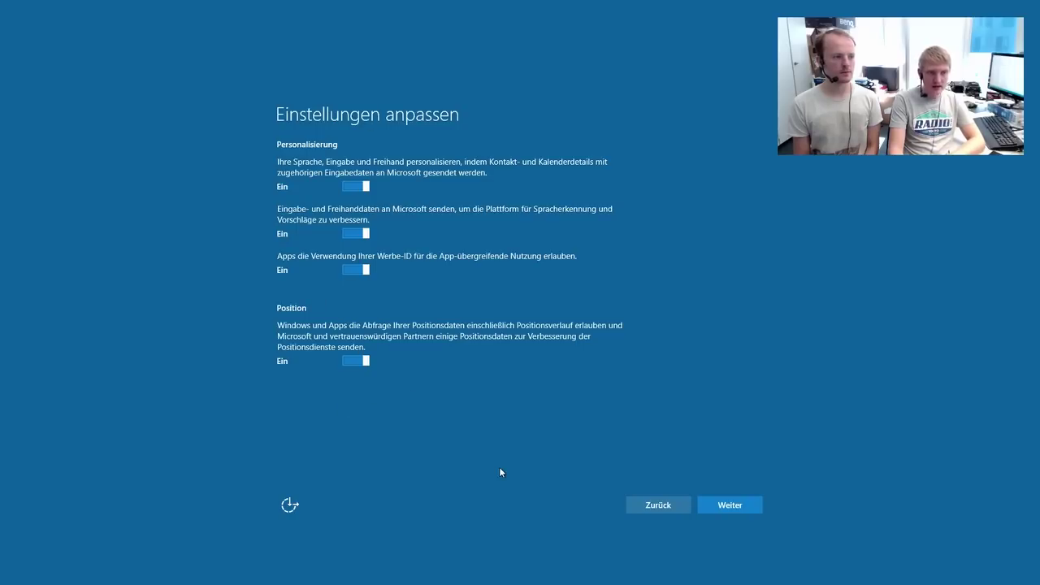
click(729, 505)
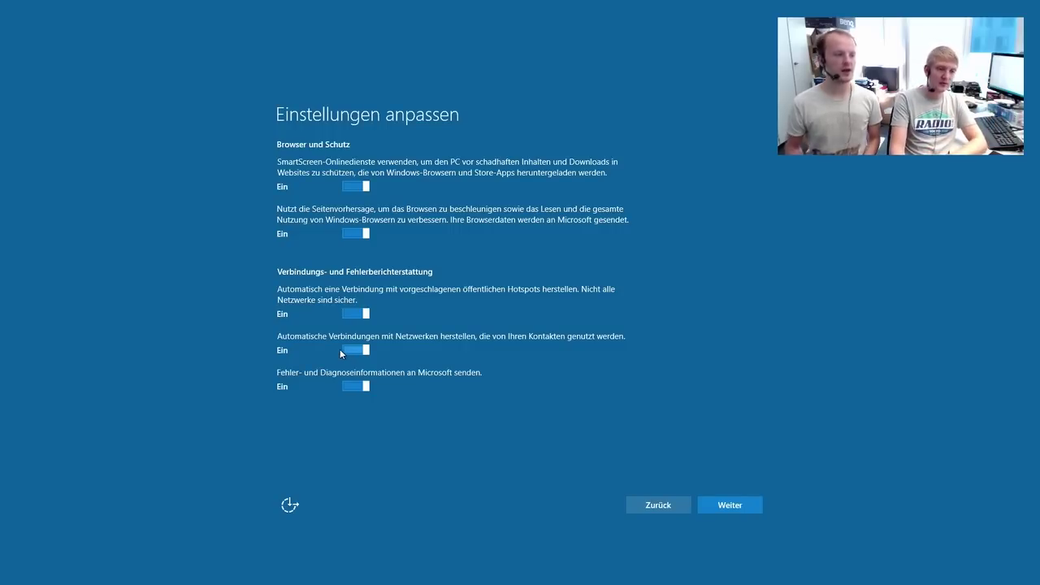
click(722, 504)
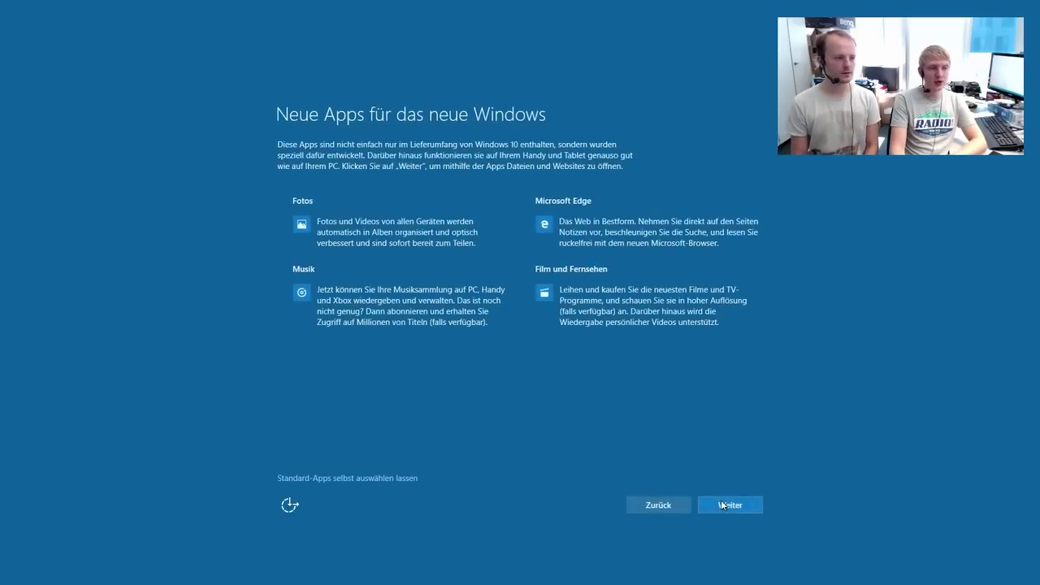
Deselect Fotos, Musik, Microsoft Edge and Film und Fernsehen as default apps and continue
click(336, 480)
click(283, 269)
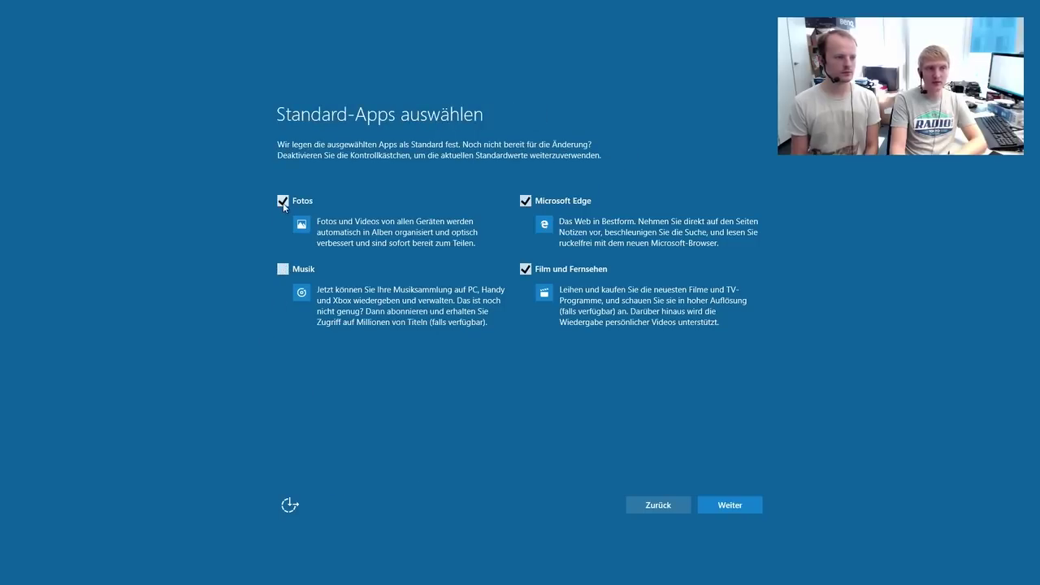
click(283, 201)
click(525, 201)
click(525, 270)
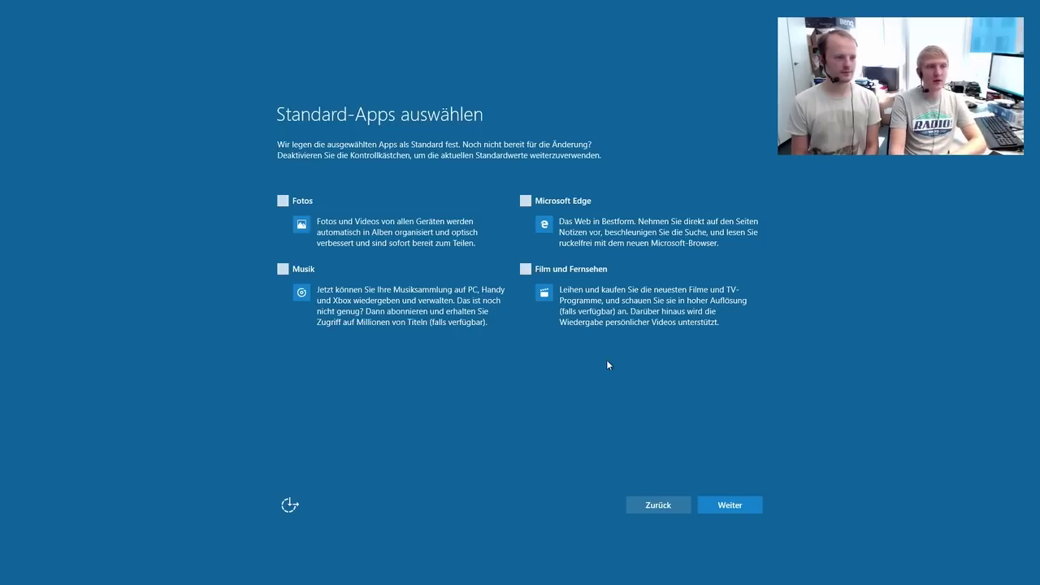
click(740, 505)
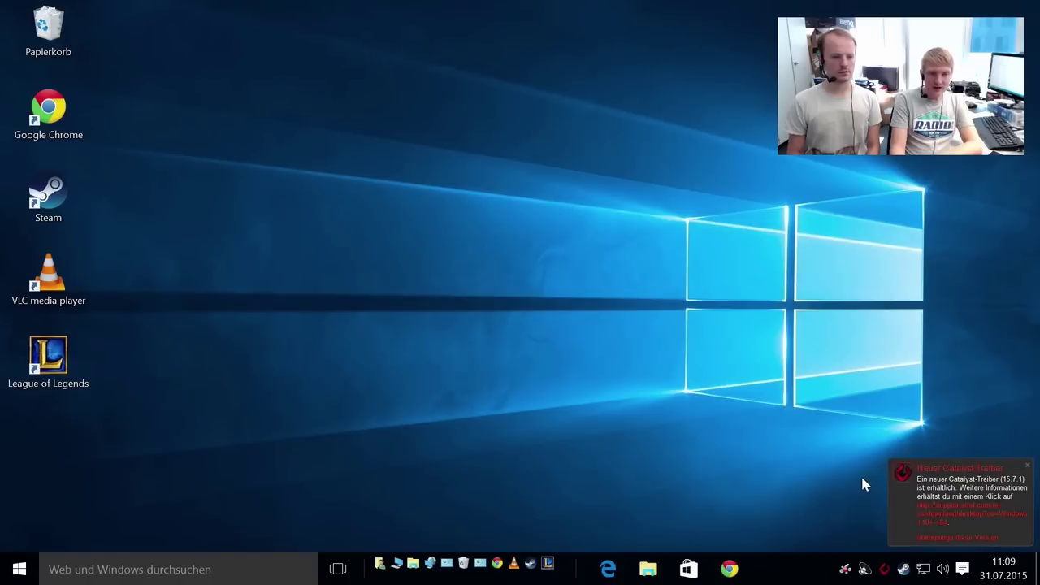
Dismiss the Catalyst driver notification, open the display settings from the desktop and reposition their window
click(1028, 466)
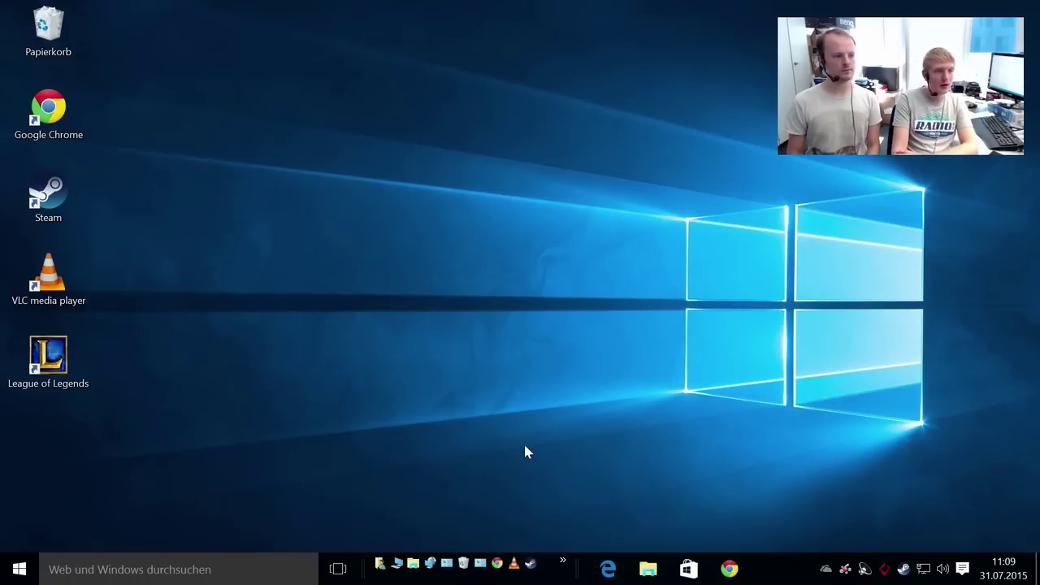
right_click(402, 384)
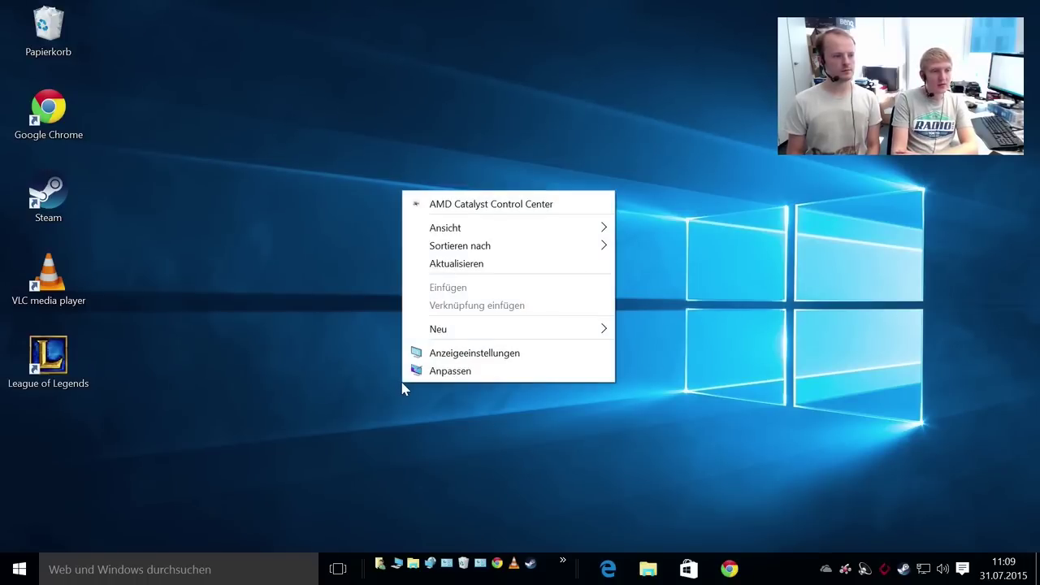
click(461, 353)
drag(297, 40, 400, 37)
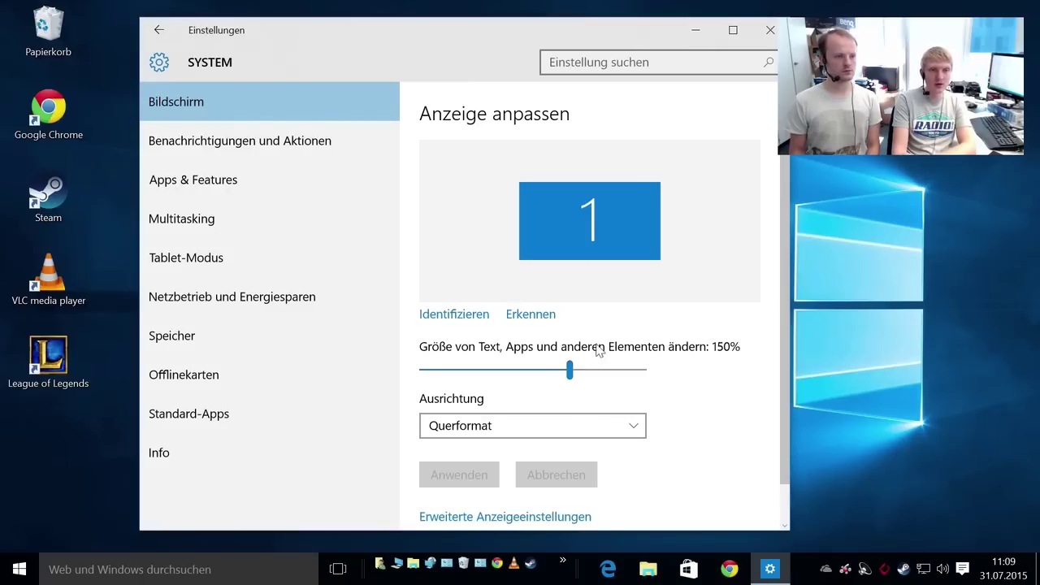
View the resolution setting in the advanced display settings, close the window, and reopen the same page from the desktop
drag(786, 352, 789, 441)
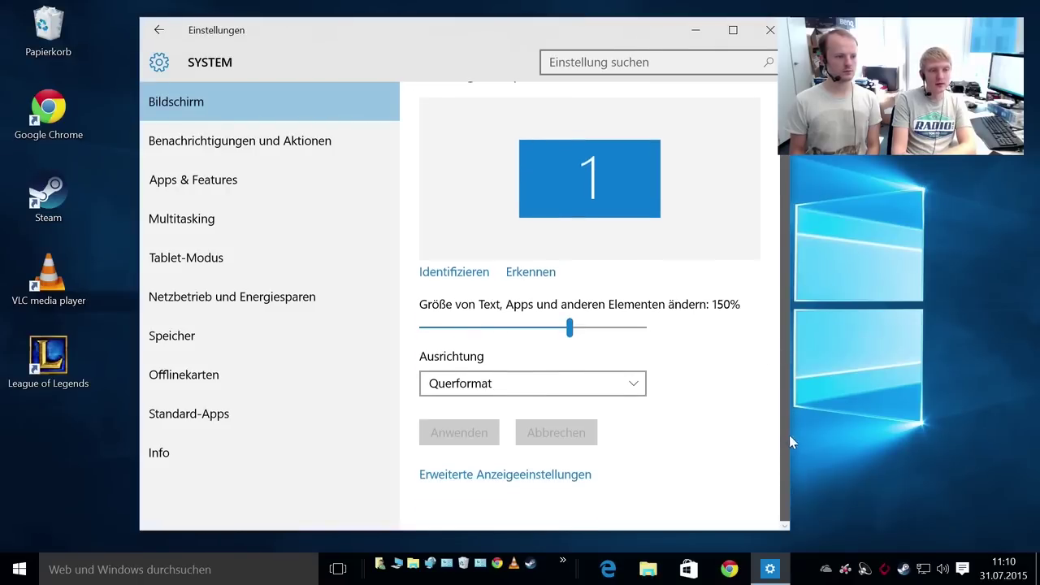
click(471, 478)
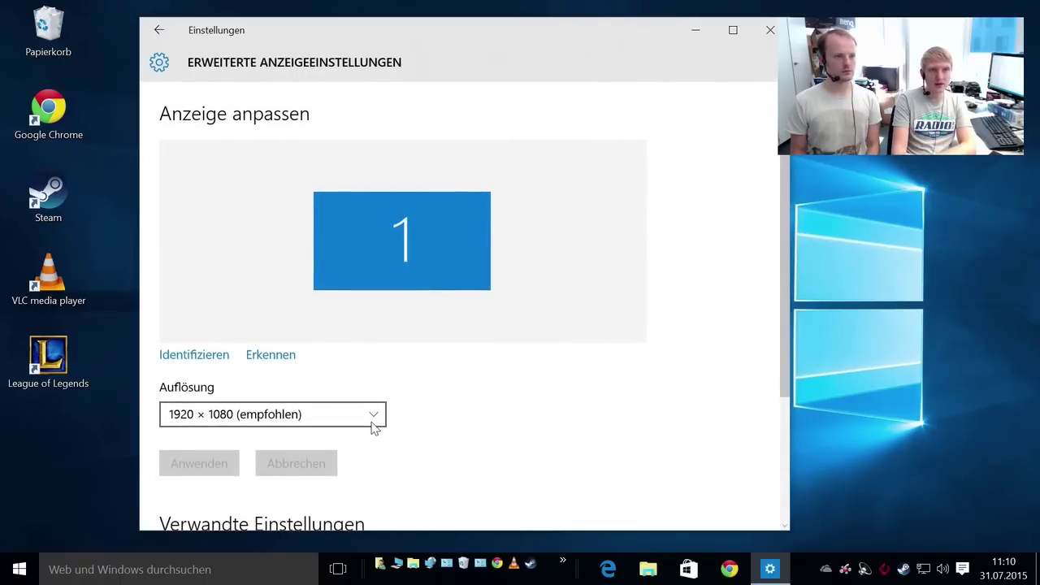
click(770, 29)
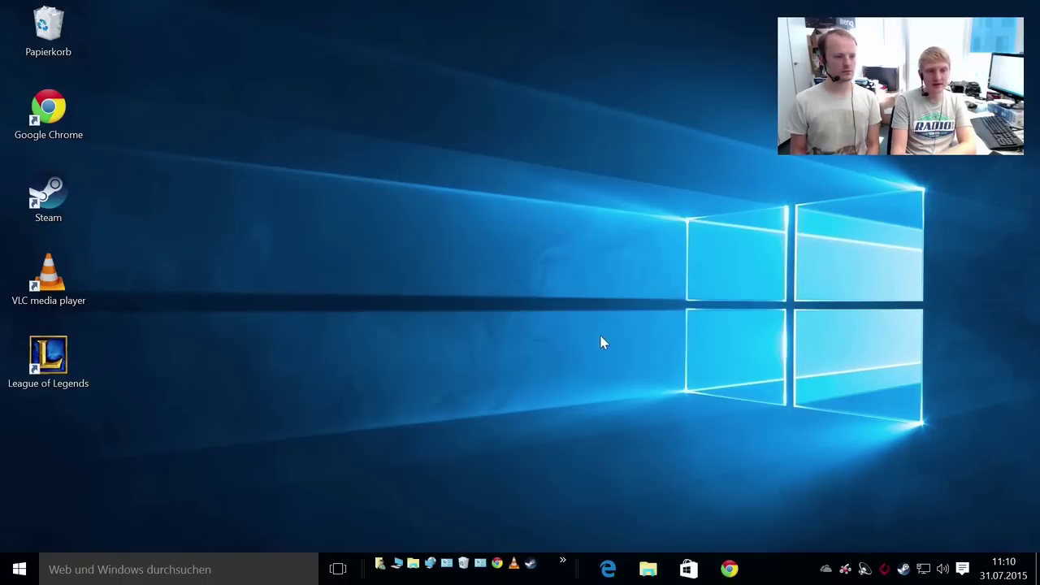
right_click(601, 336)
click(663, 499)
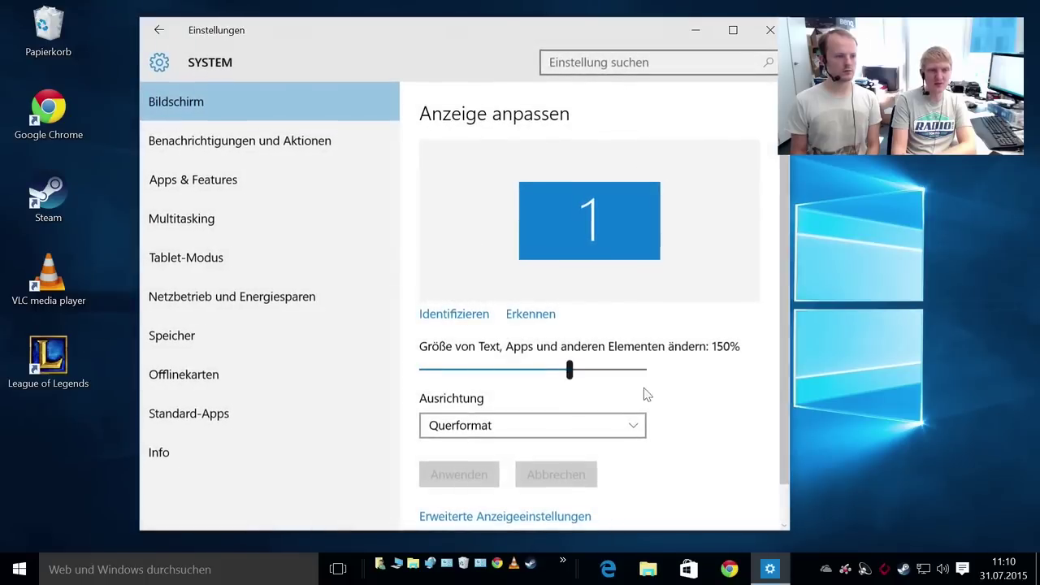
click(468, 477)
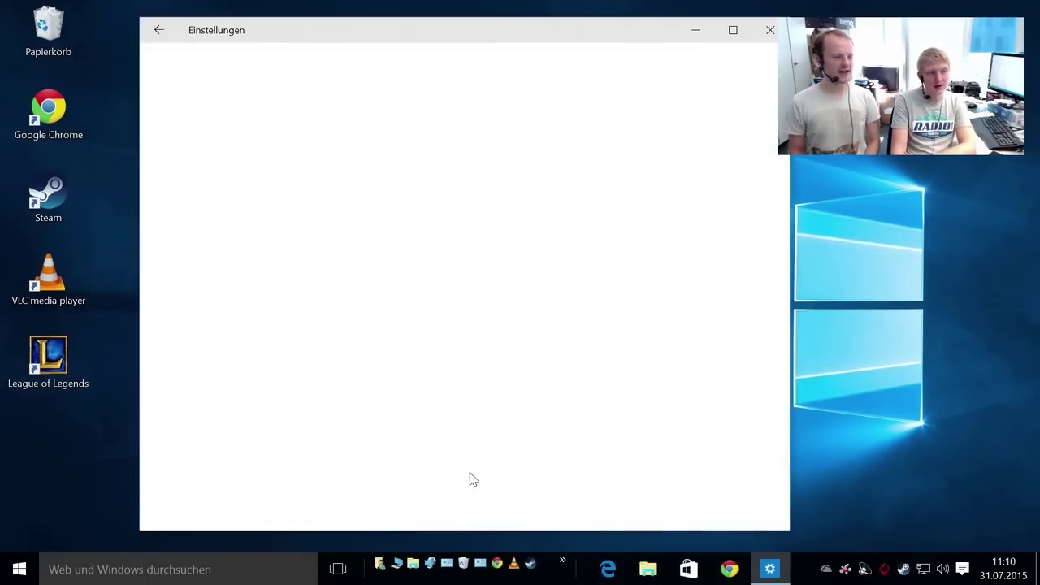
Examine the classic screen resolution page in the Systemsteuerung and close both it and the Einstellungen window
right_click(25, 570)
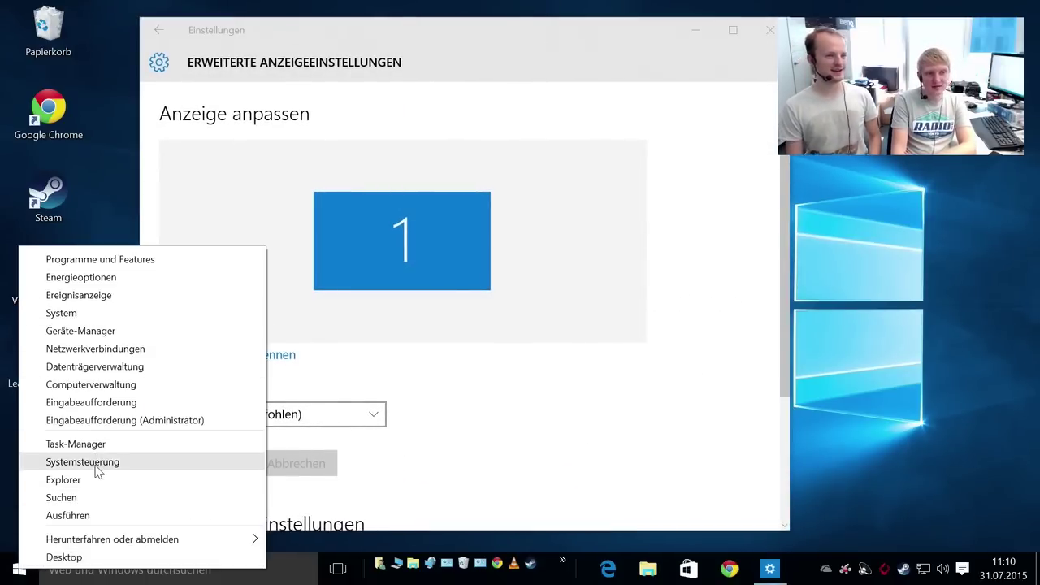
click(66, 463)
click(646, 324)
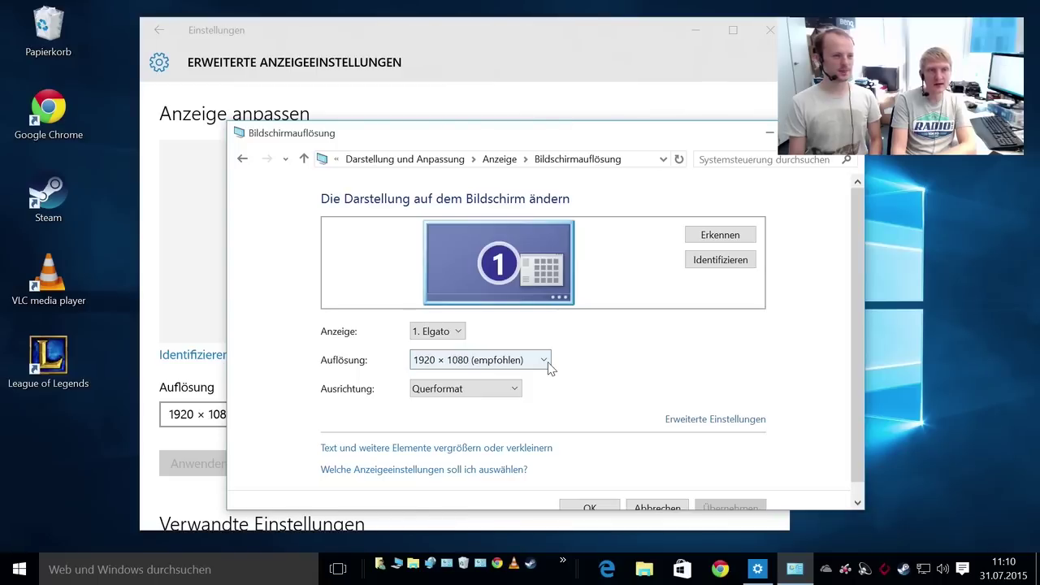
drag(639, 136, 519, 139)
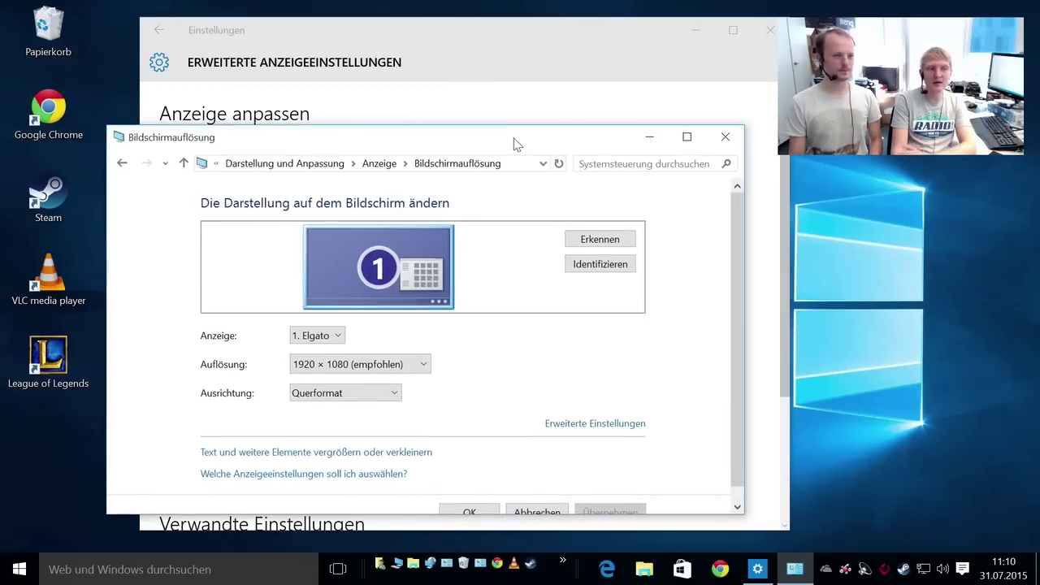
click(731, 140)
click(770, 30)
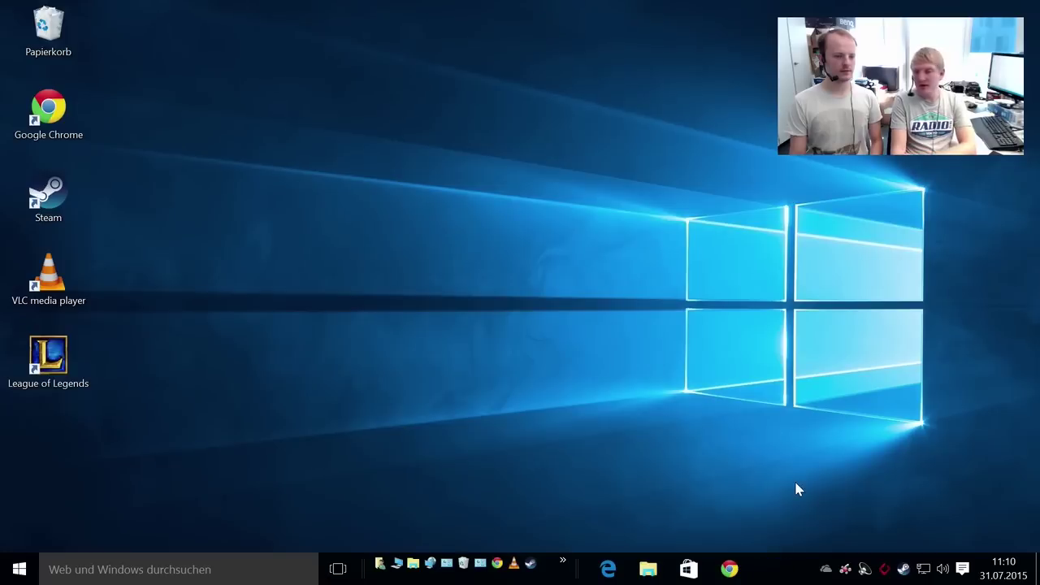
Set the speaker volume to 73, and open the Lautstärkemixer briefly before closing it
click(943, 569)
scroll(890, 539, down, 3)
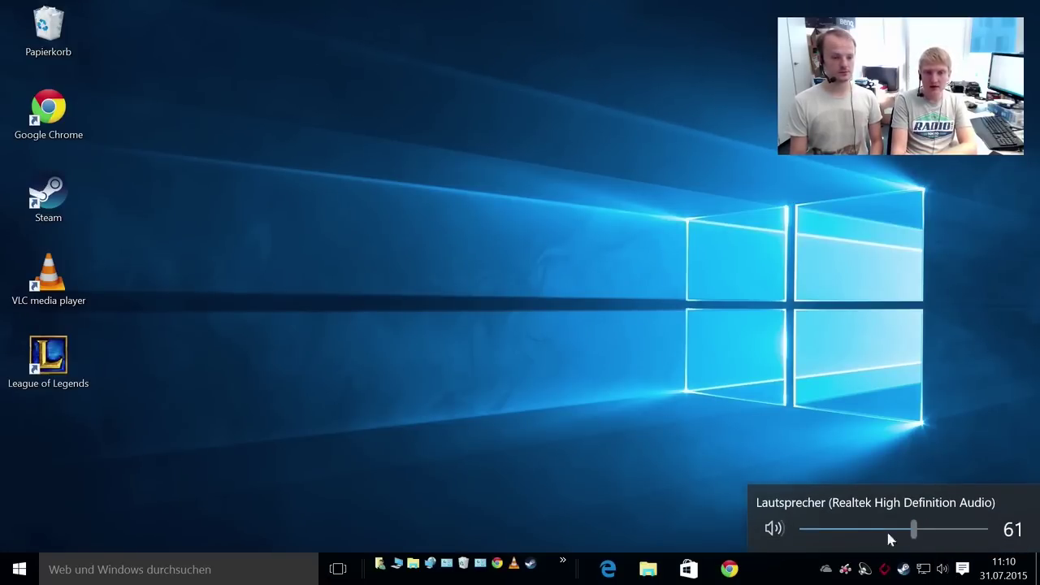
scroll(894, 538, up, 6)
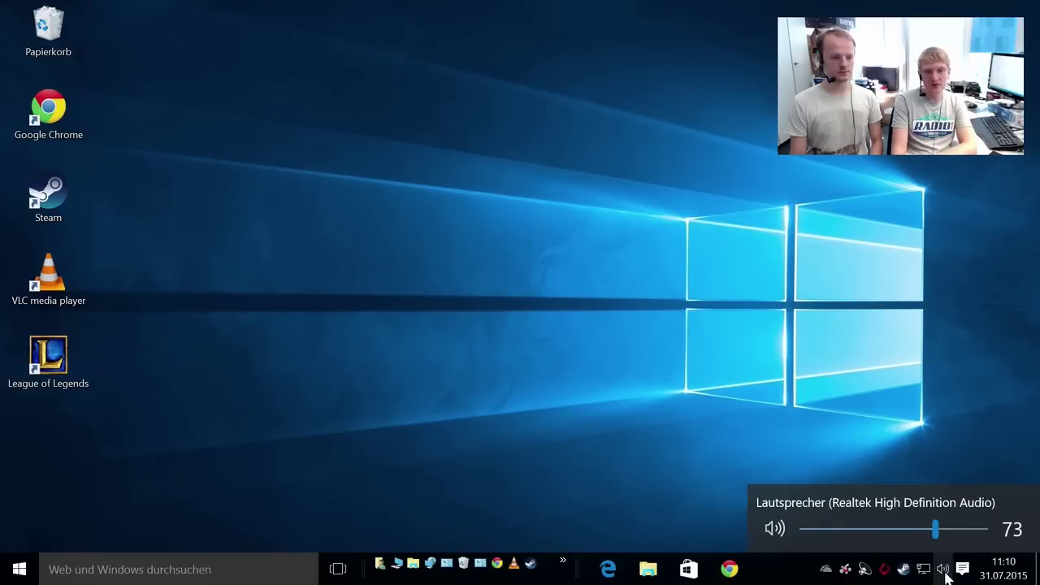
right_click(944, 571)
click(920, 492)
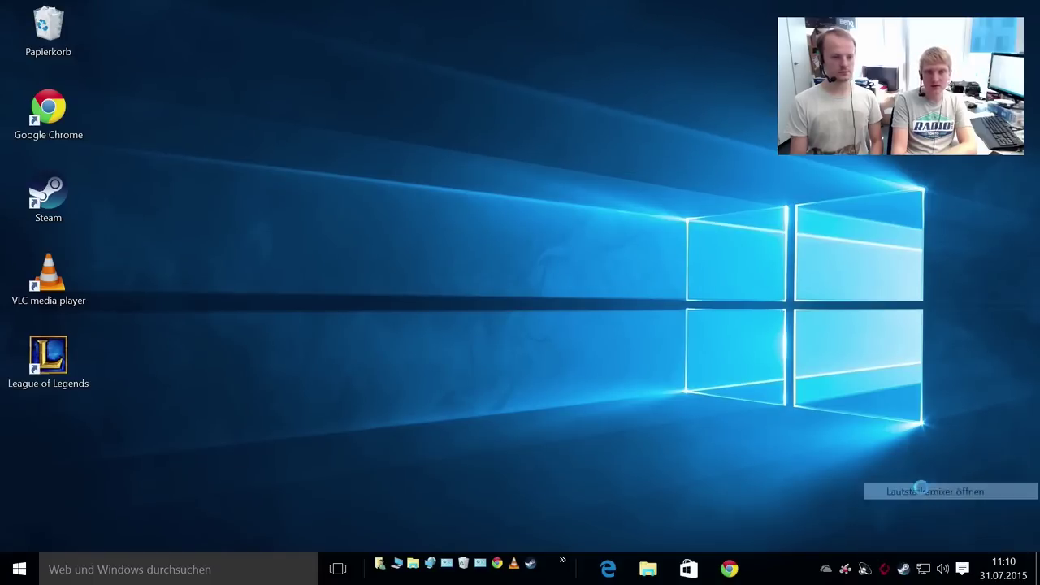
click(1021, 253)
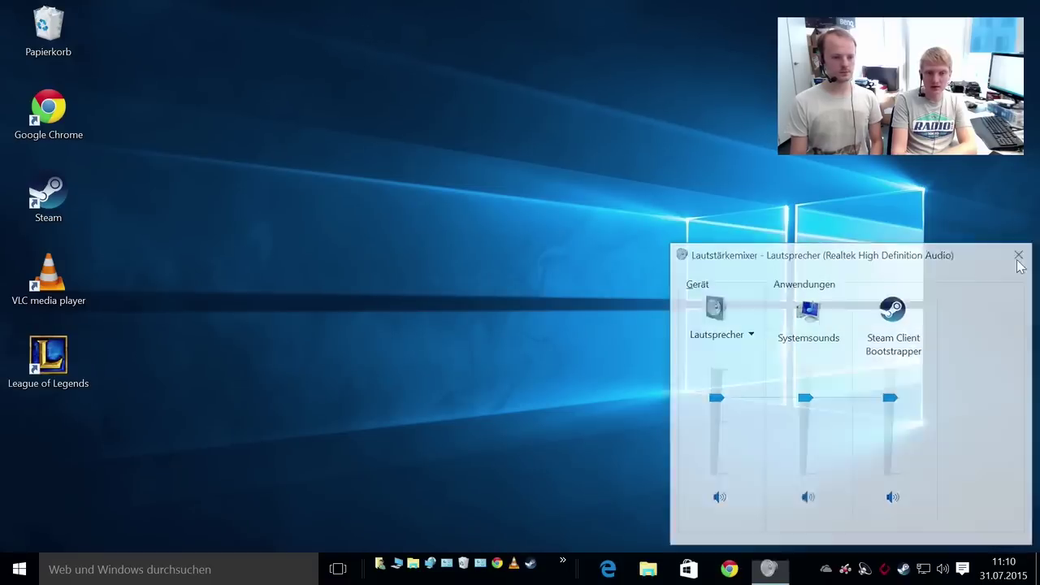
Examine the sound effects under Verbesserungen for the Realtek Lautsprecher playback device and close the sound dialogs
right_click(943, 569)
click(916, 504)
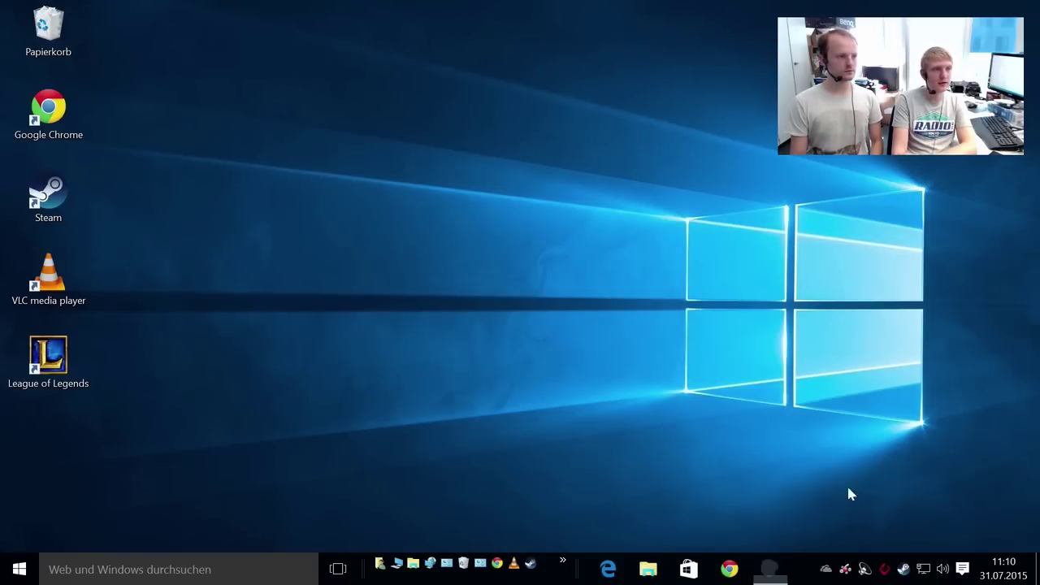
drag(377, 202, 377, 275)
double_click(137, 297)
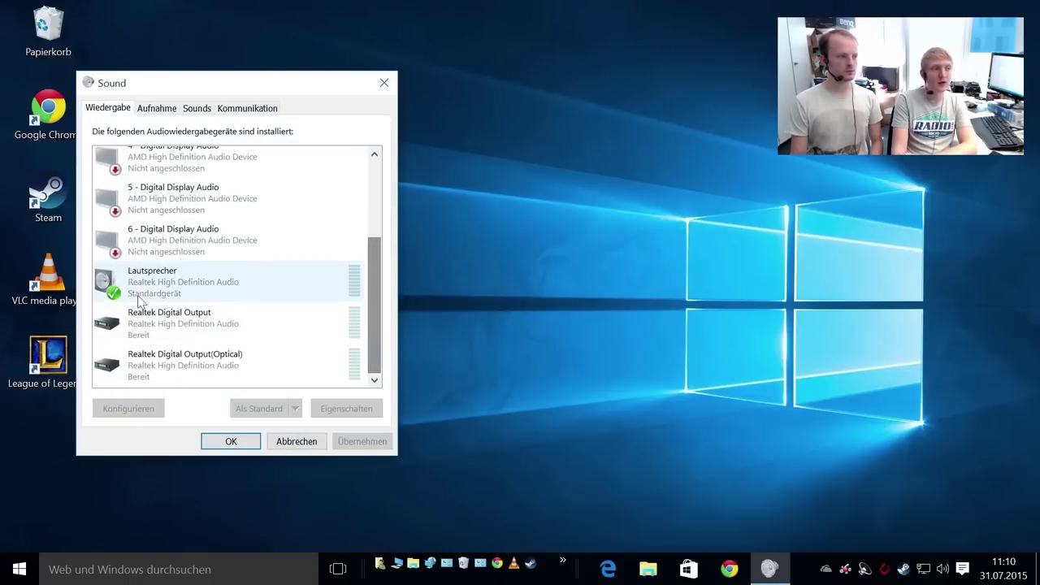
click(203, 154)
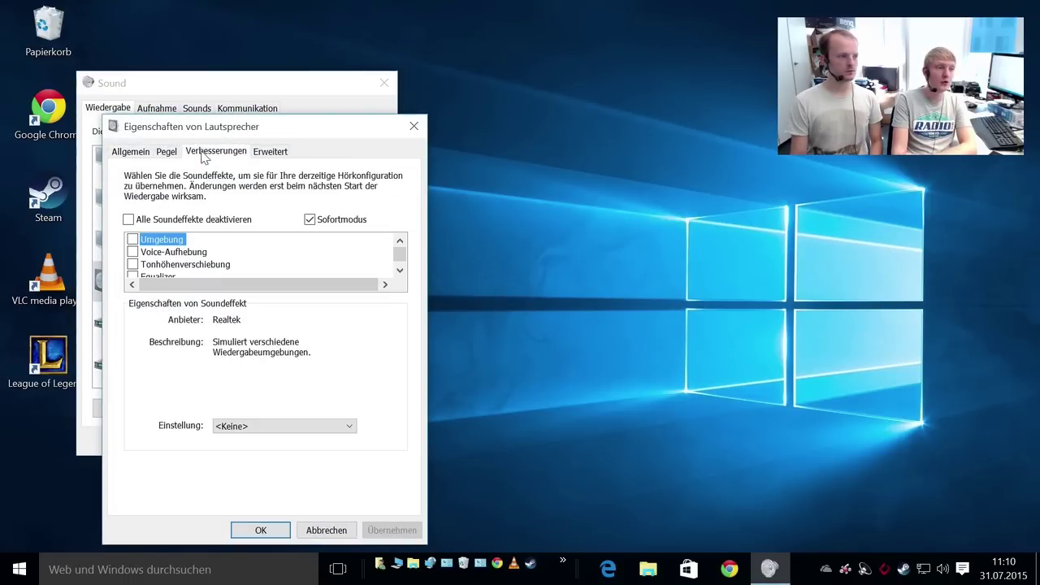
drag(398, 258, 404, 274)
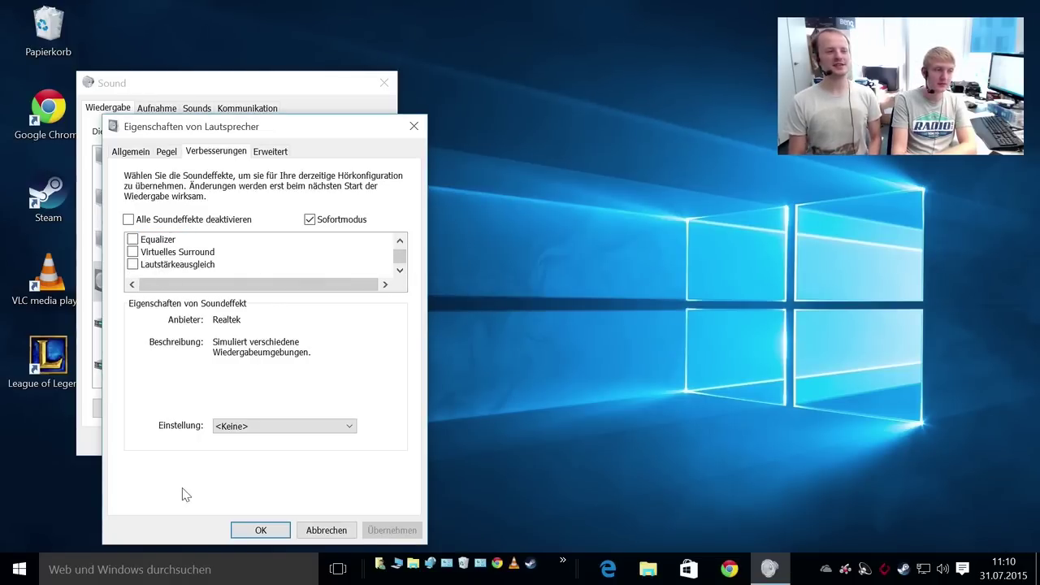
click(274, 530)
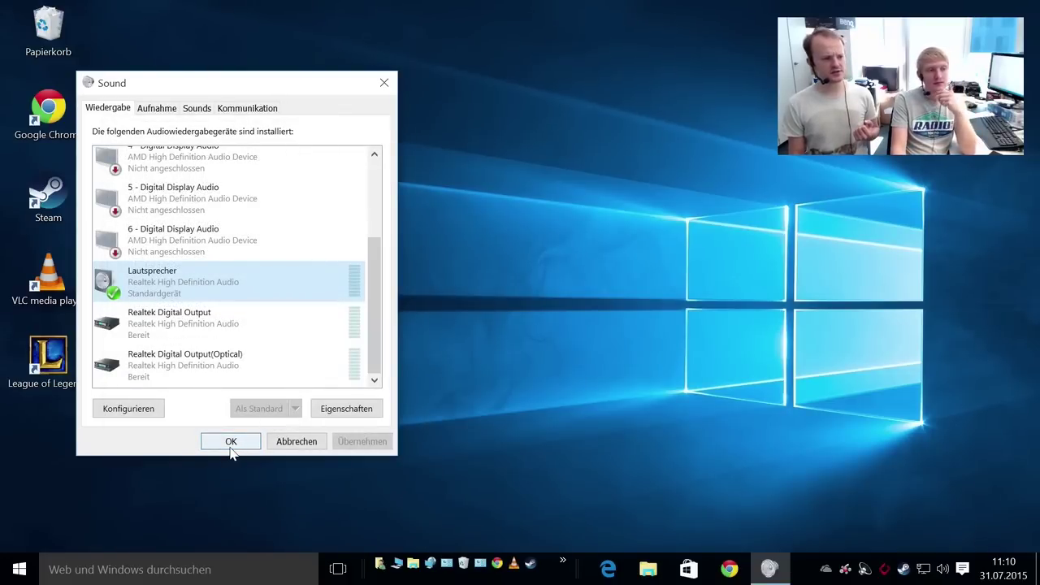
click(231, 444)
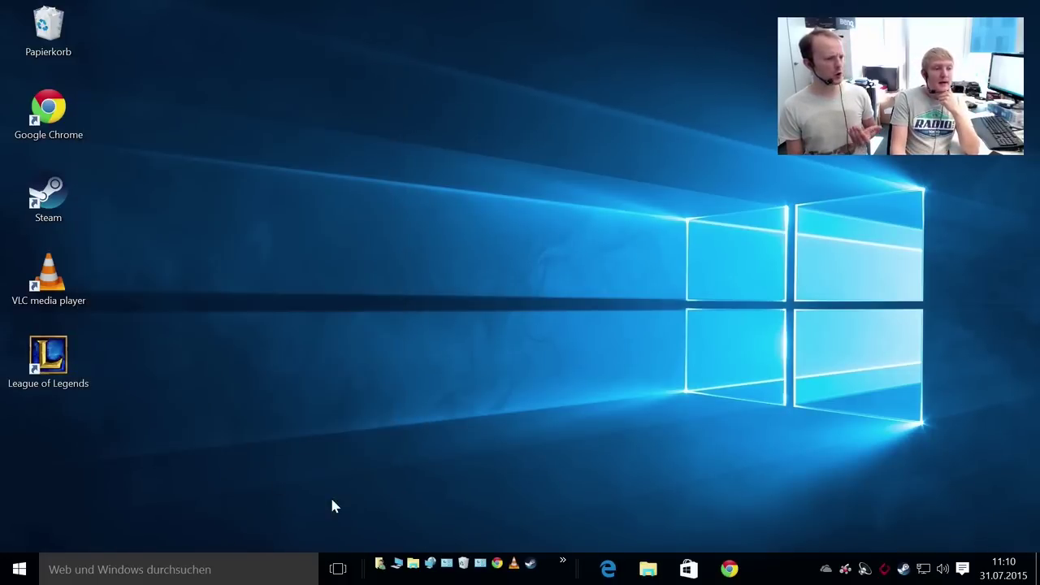
Look through the Windows.old folder on drive C:, including its Programme (x86) folder, and return to the drive's root
click(413, 563)
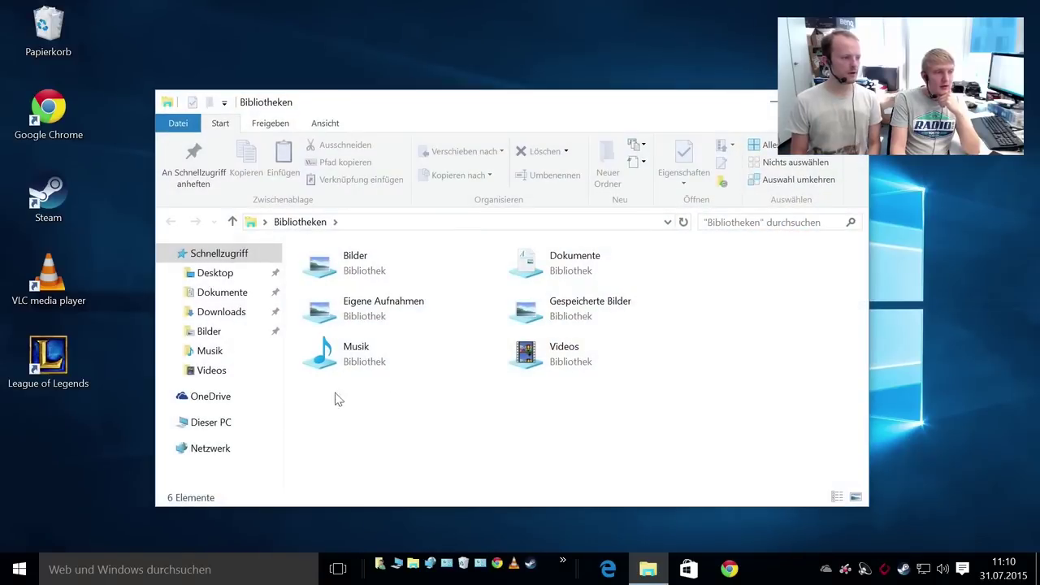
click(197, 431)
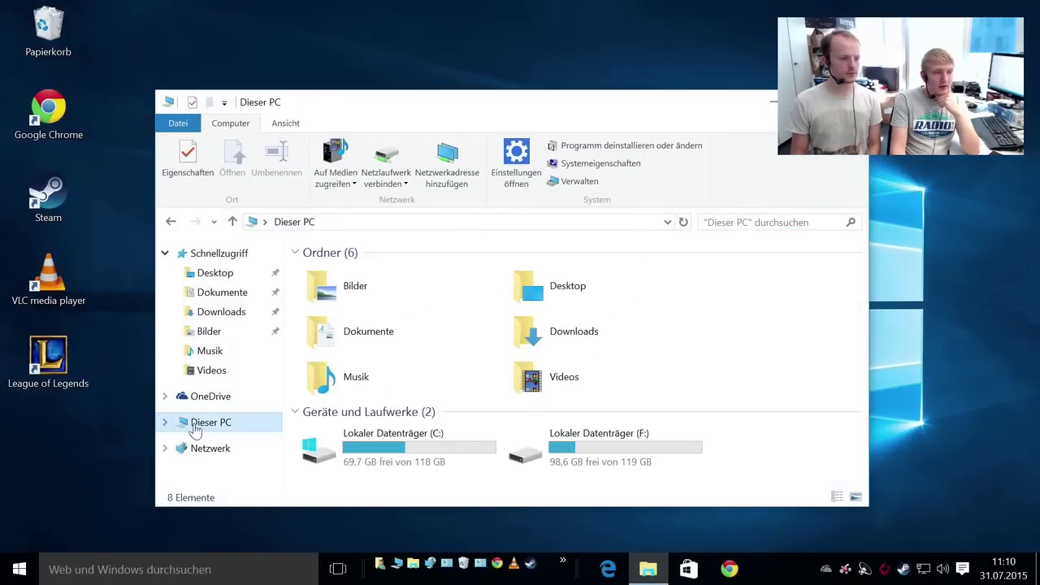
double_click(431, 448)
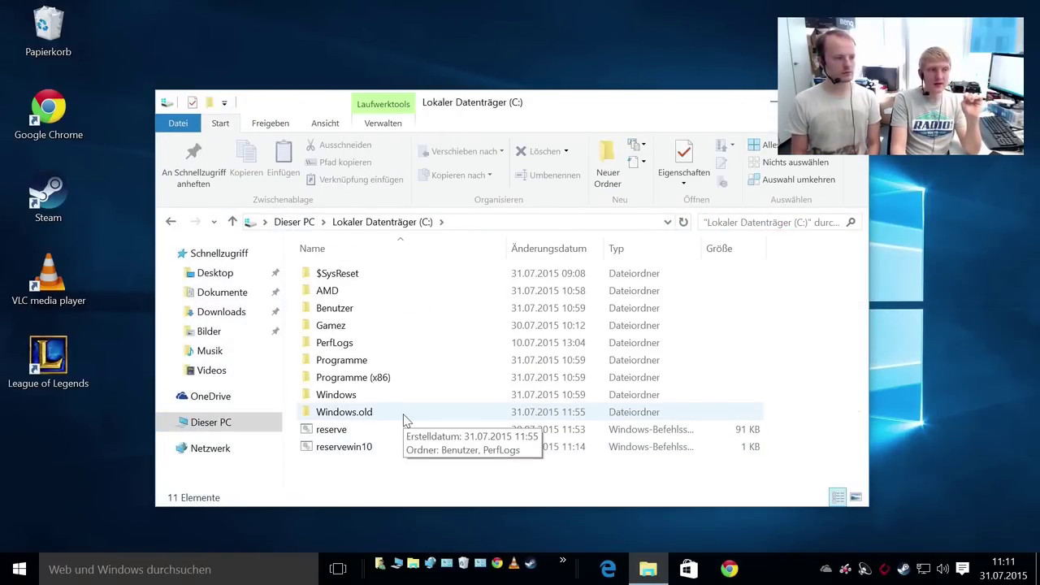
double_click(407, 421)
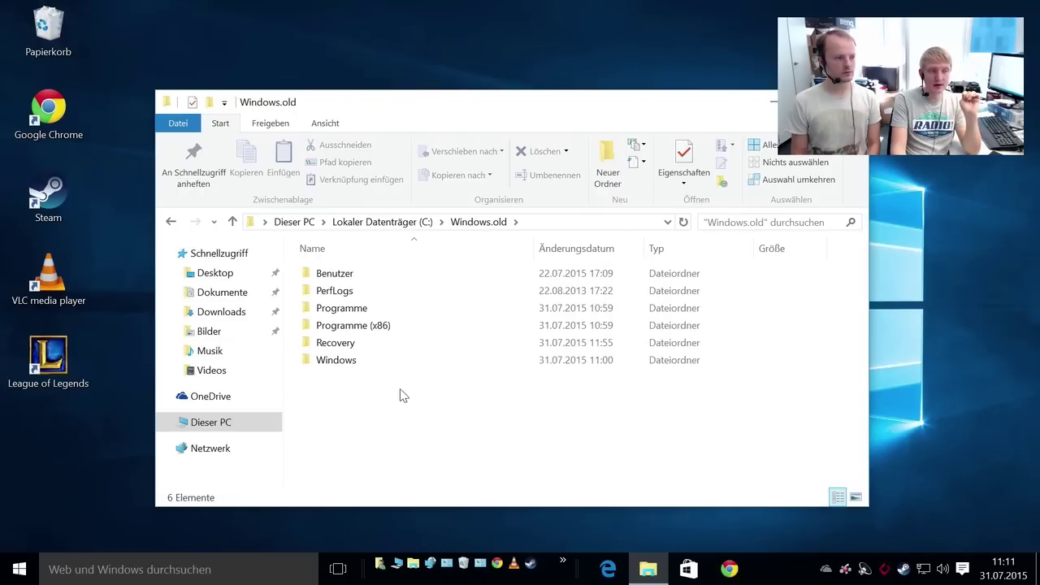
double_click(373, 326)
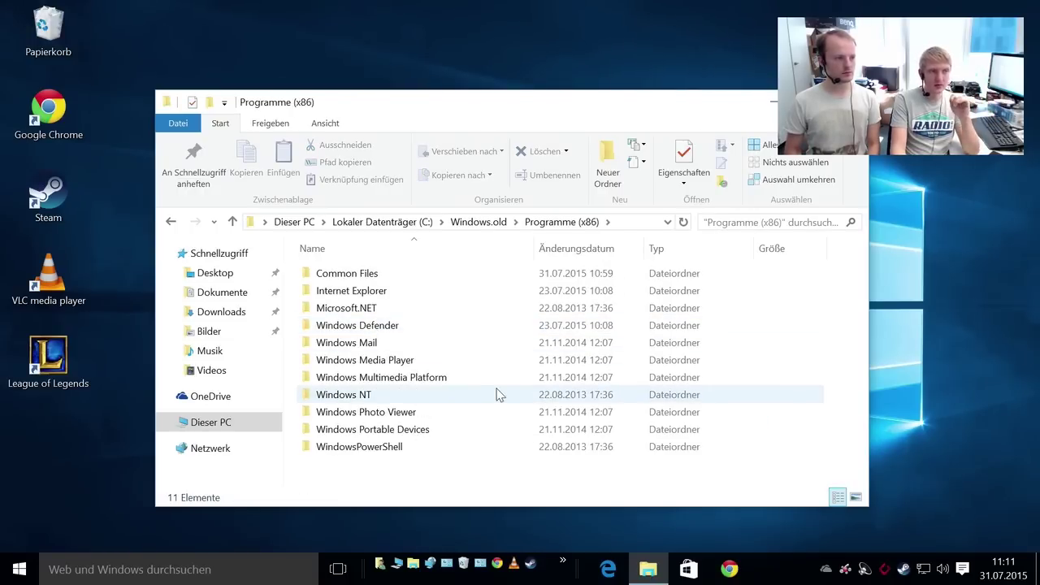
key(BackSpace)
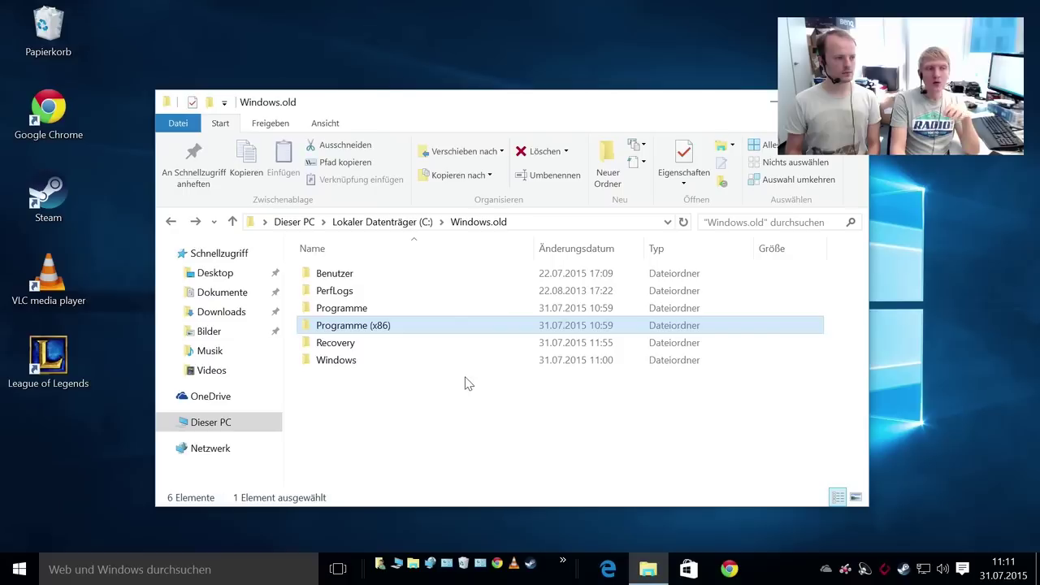
key(BackSpace)
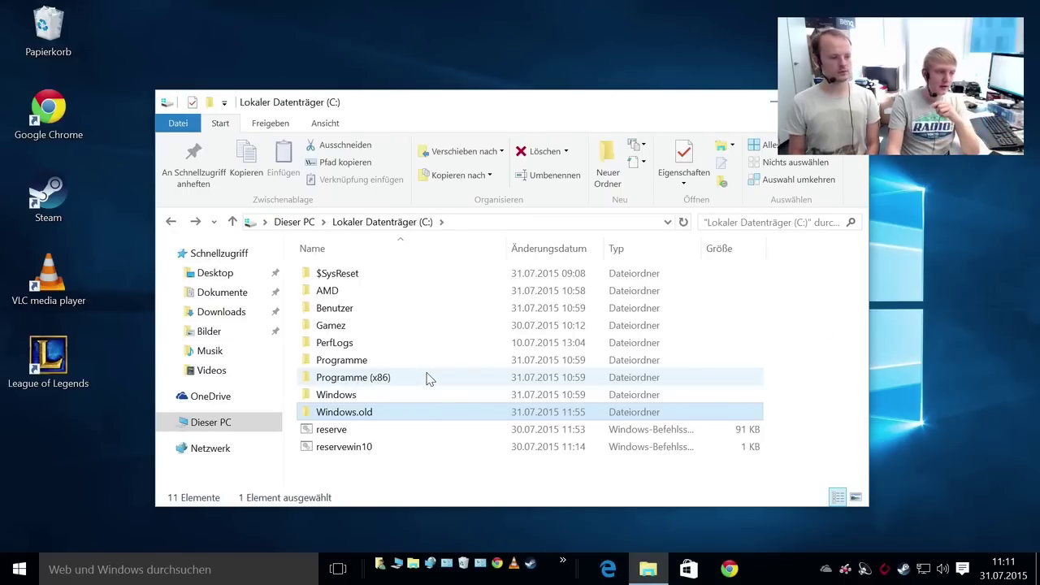
right_click(20, 569)
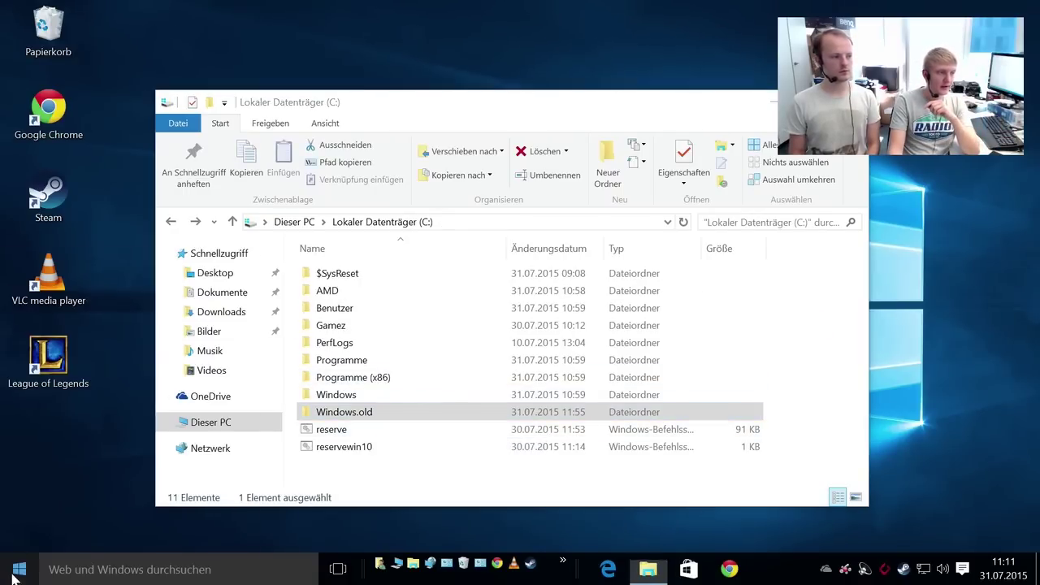
click(74, 474)
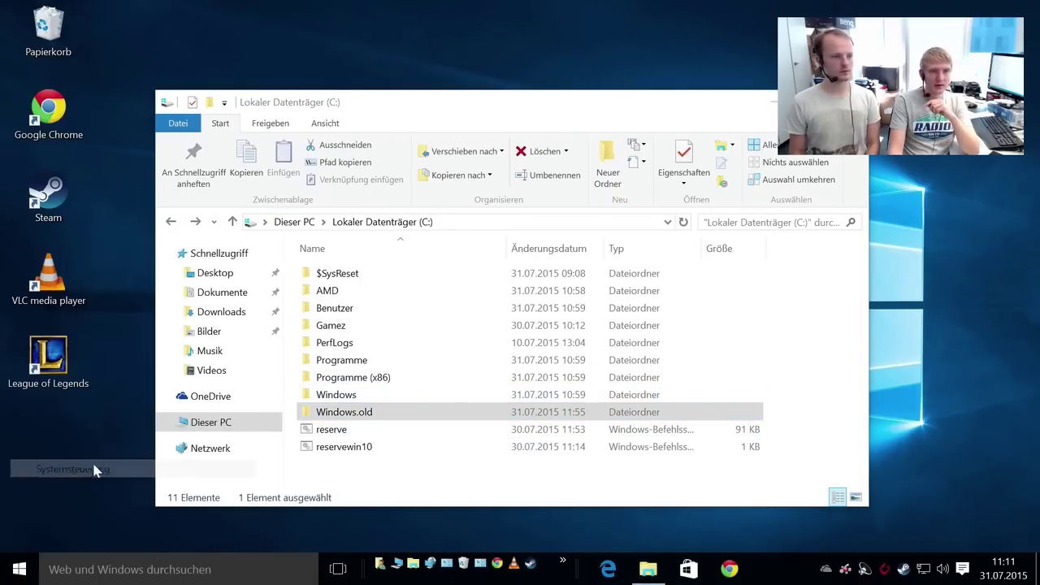
click(745, 159)
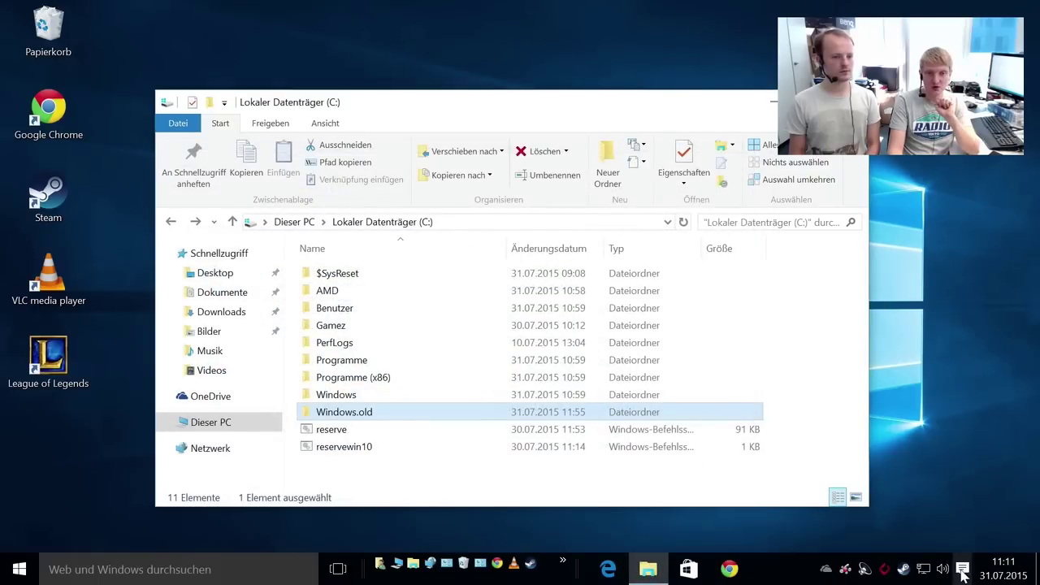
Examine the Wiederherstellung options and the Aktivierung status in the Update und Sicherheit settings
click(963, 569)
click(996, 464)
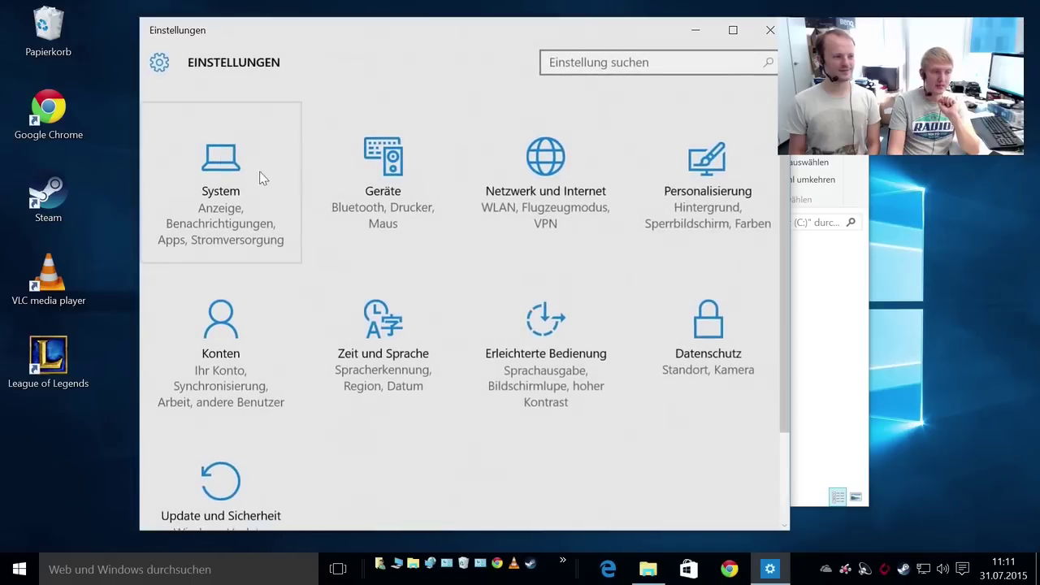
click(249, 483)
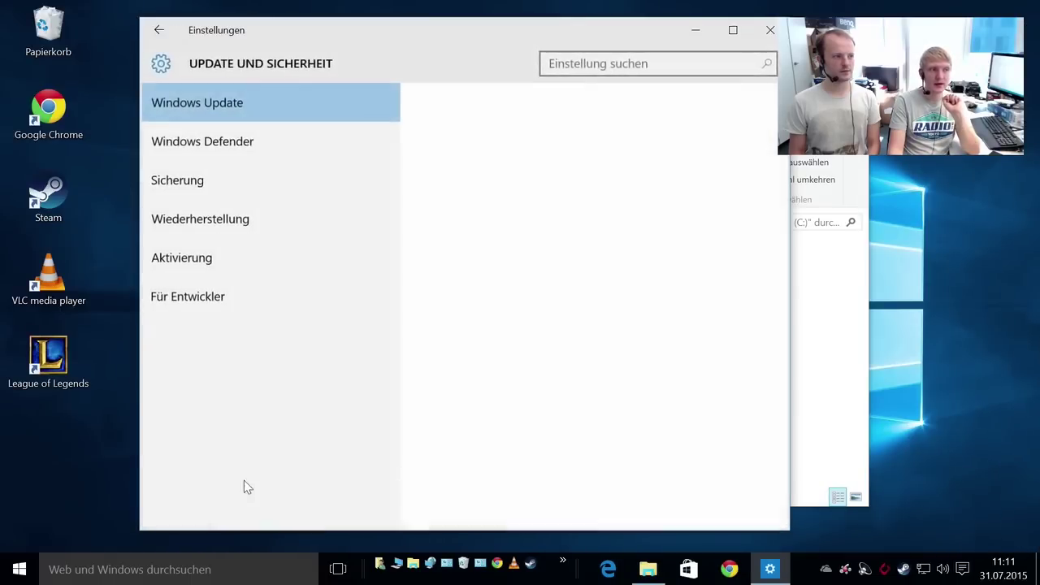
click(186, 227)
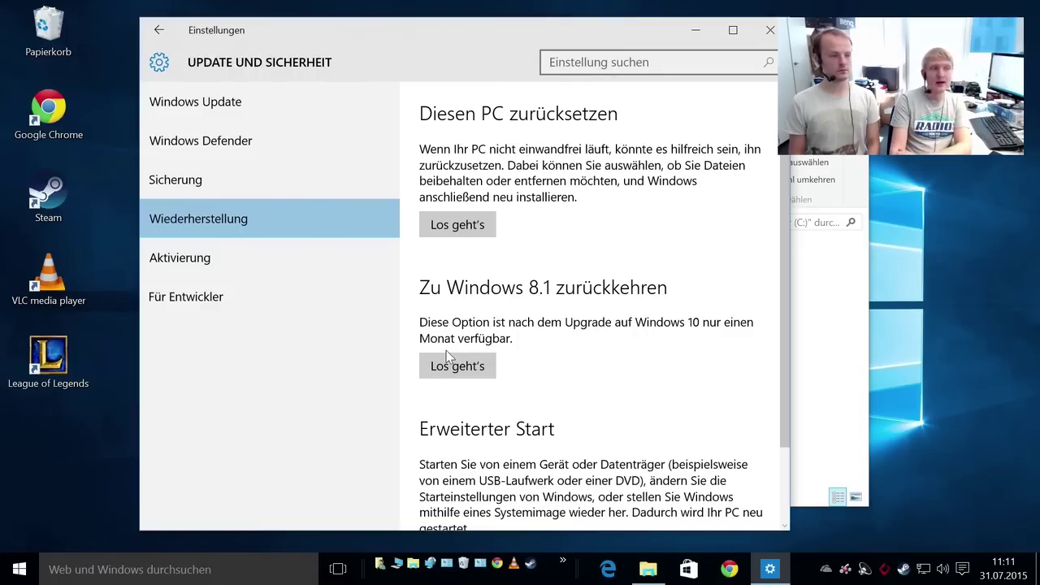
click(253, 268)
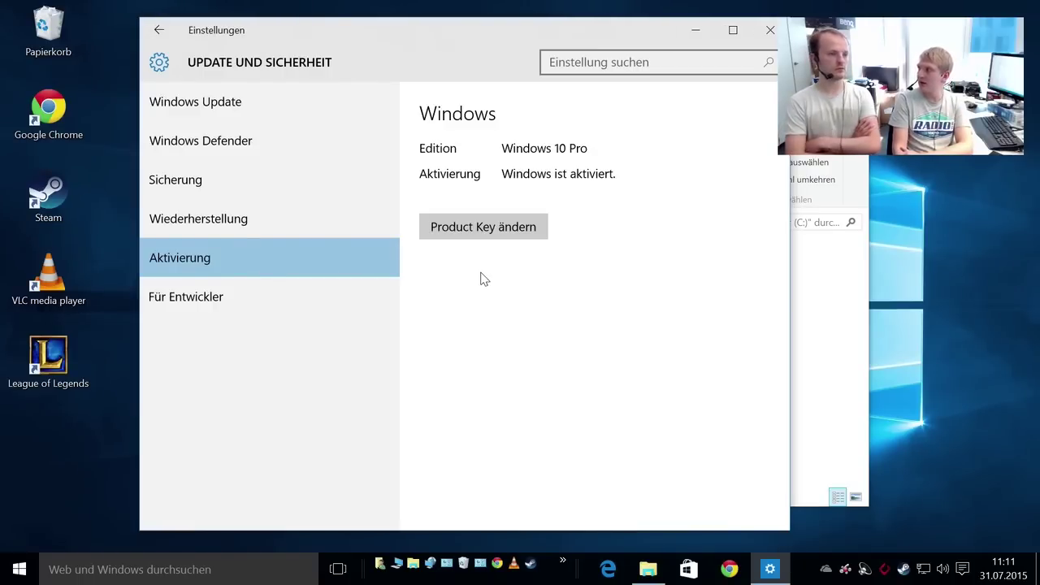
Run keyfinder from the keyfinder_2.0.10.10 folder in Downloads and highlight the installed Windows 10 Pro CD key before closing the program
click(420, 570)
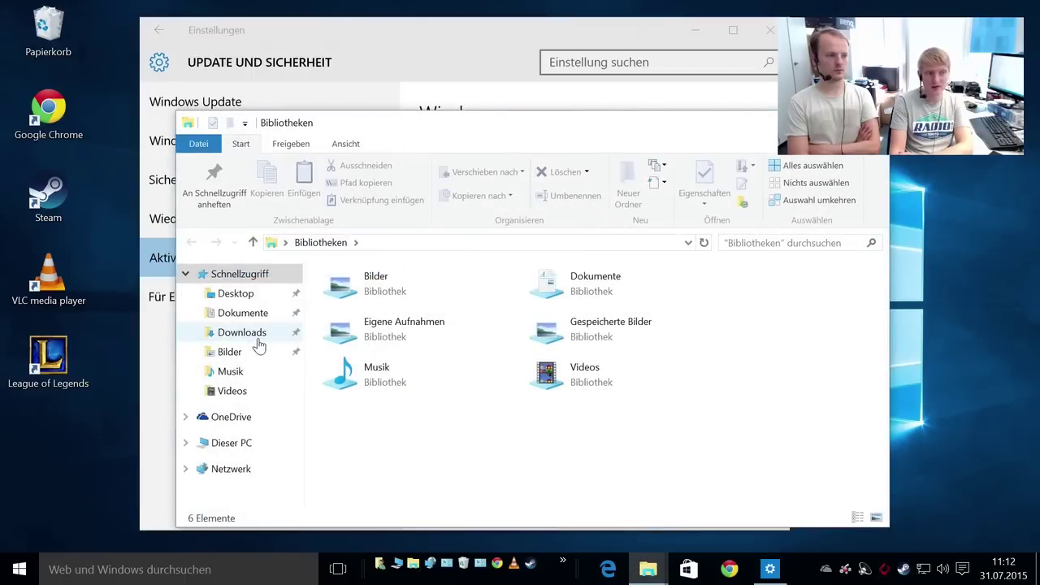
click(256, 340)
click(380, 298)
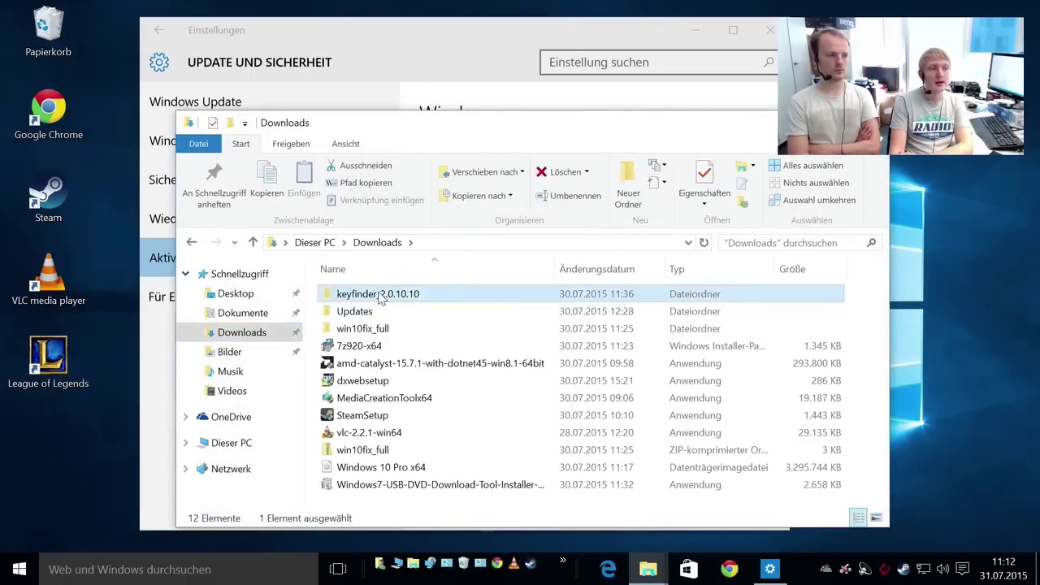
double_click(380, 297)
double_click(368, 312)
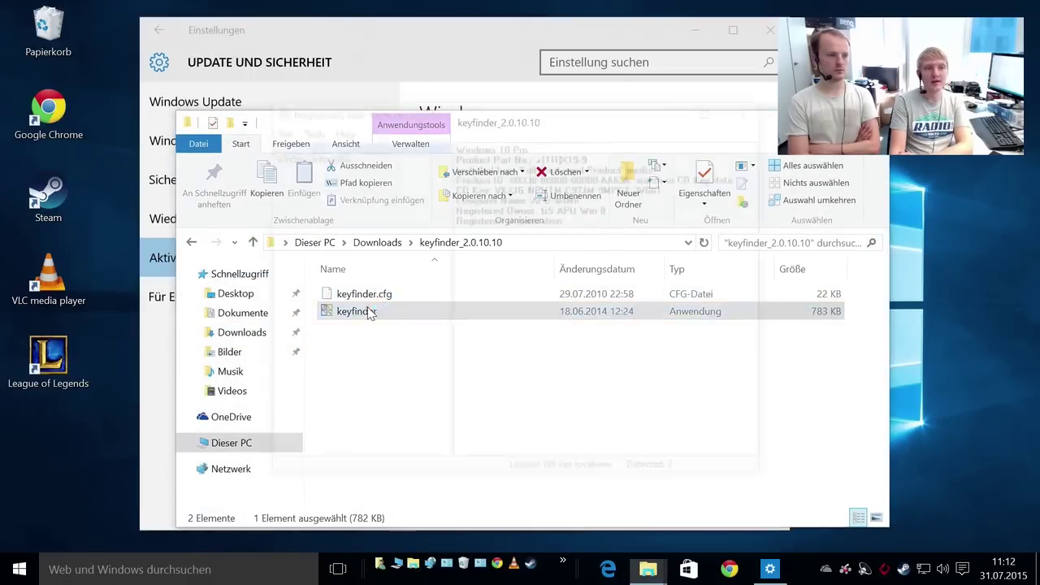
drag(690, 189, 506, 191)
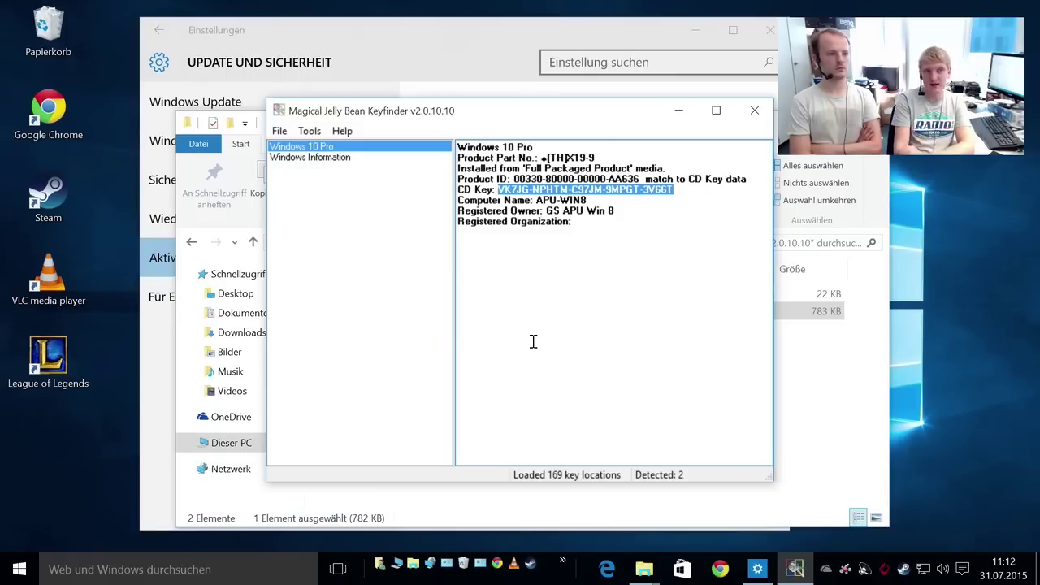
click(754, 112)
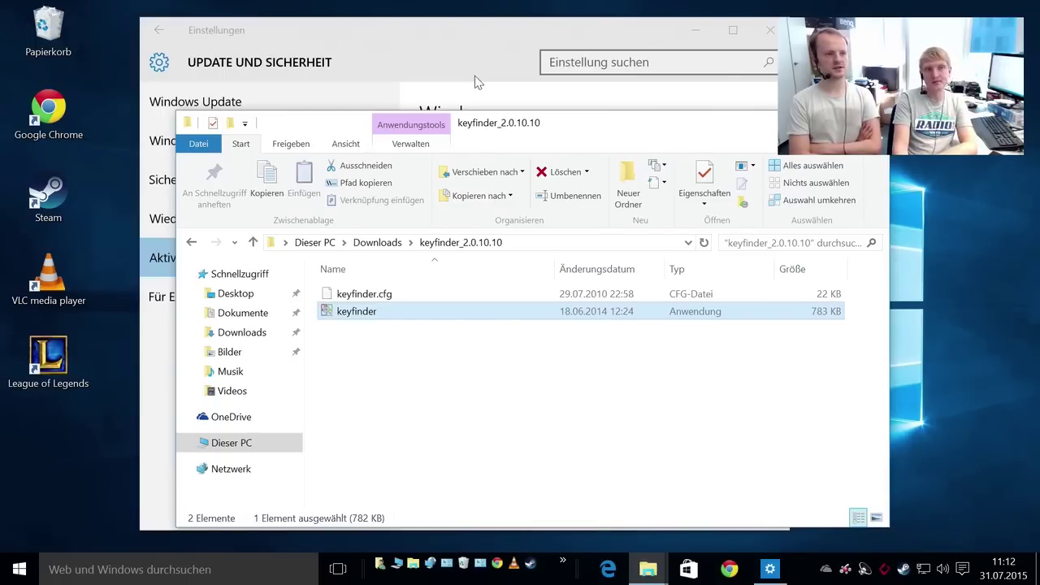
Close the keyfinder folder, the Einstellungen window and the drive C: window to clear the desktop
drag(648, 123, 513, 117)
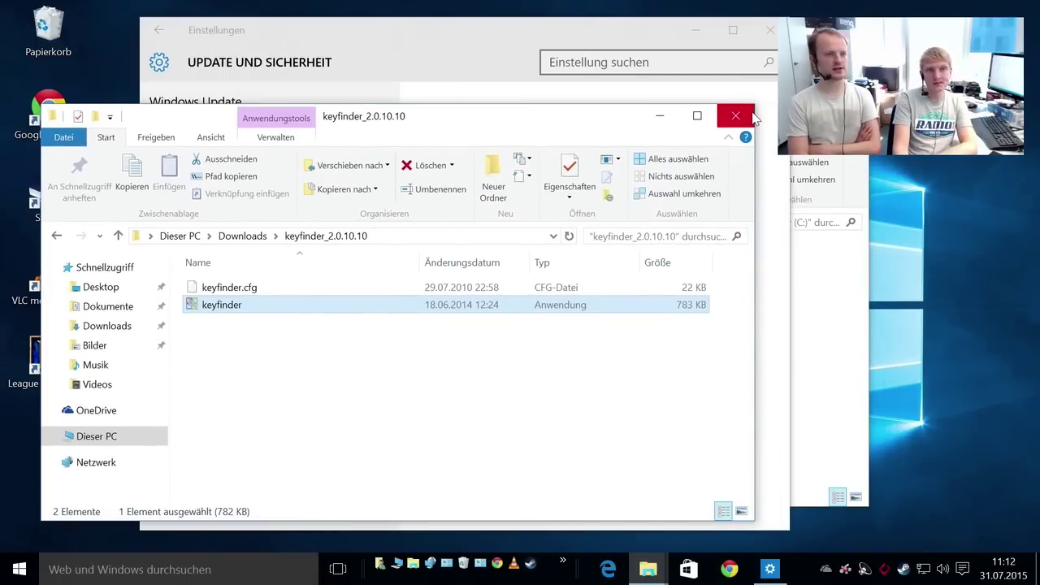
click(736, 116)
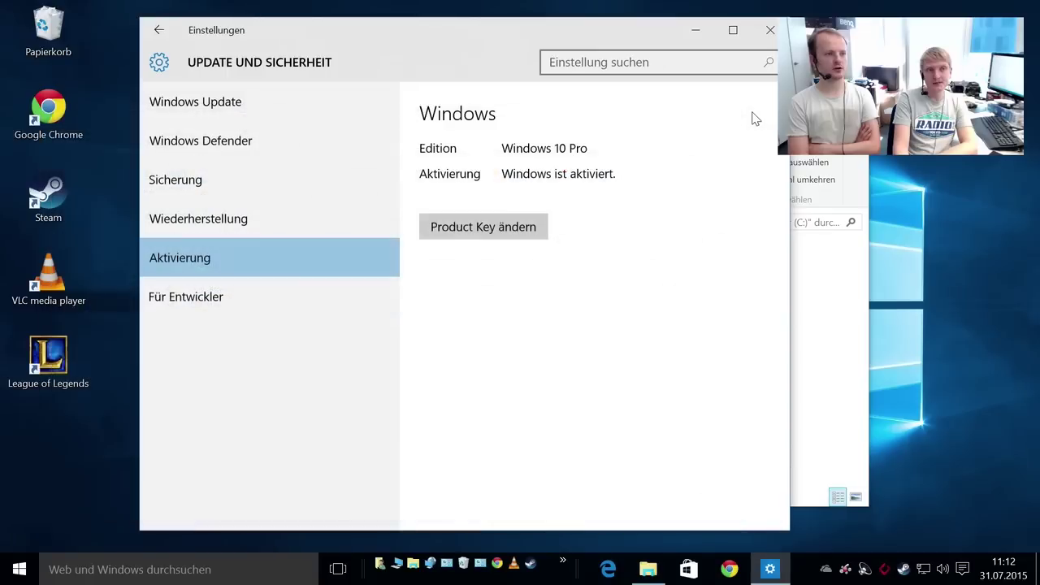
click(769, 30)
drag(708, 103, 658, 80)
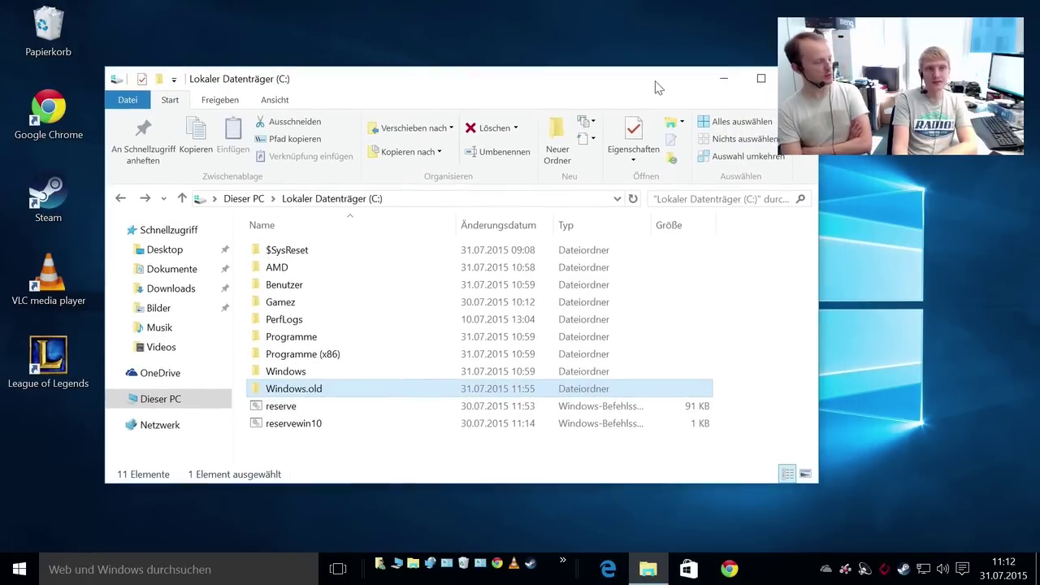
click(799, 78)
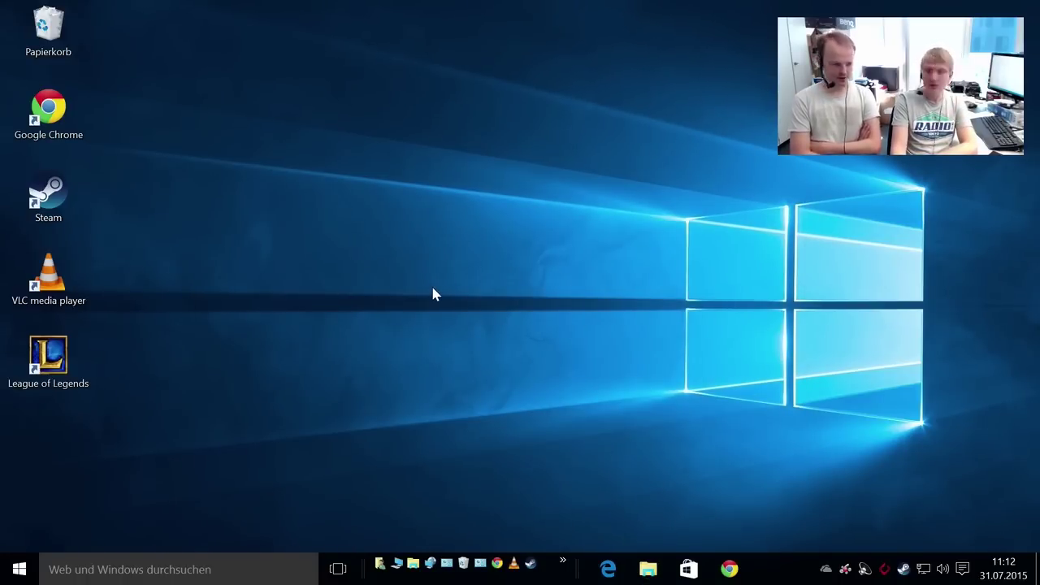
Start STCC: The Game from the Steam library with the option STCC: The Game spielen and close the library window
double_click(48, 196)
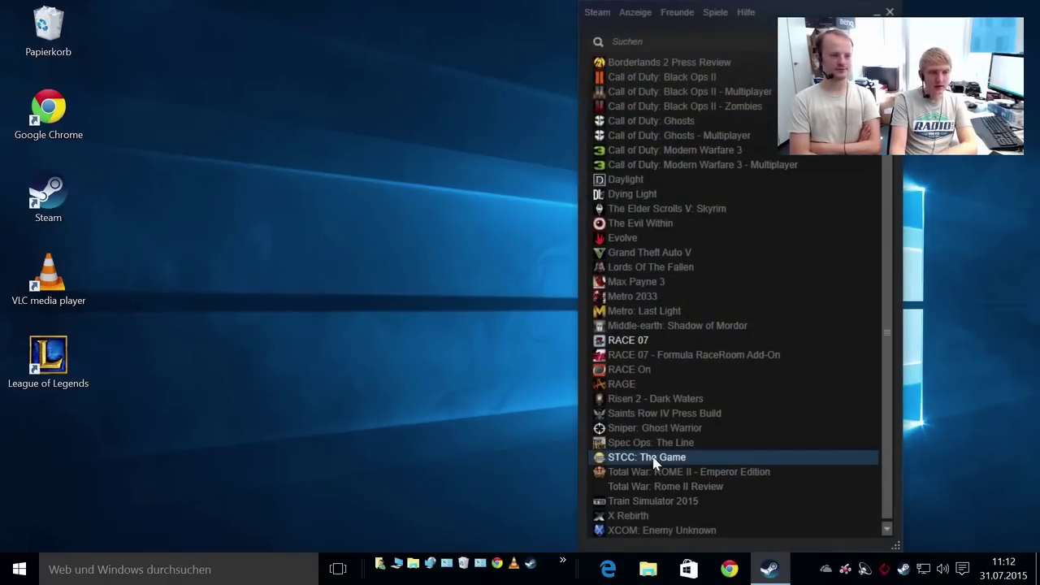
double_click(654, 459)
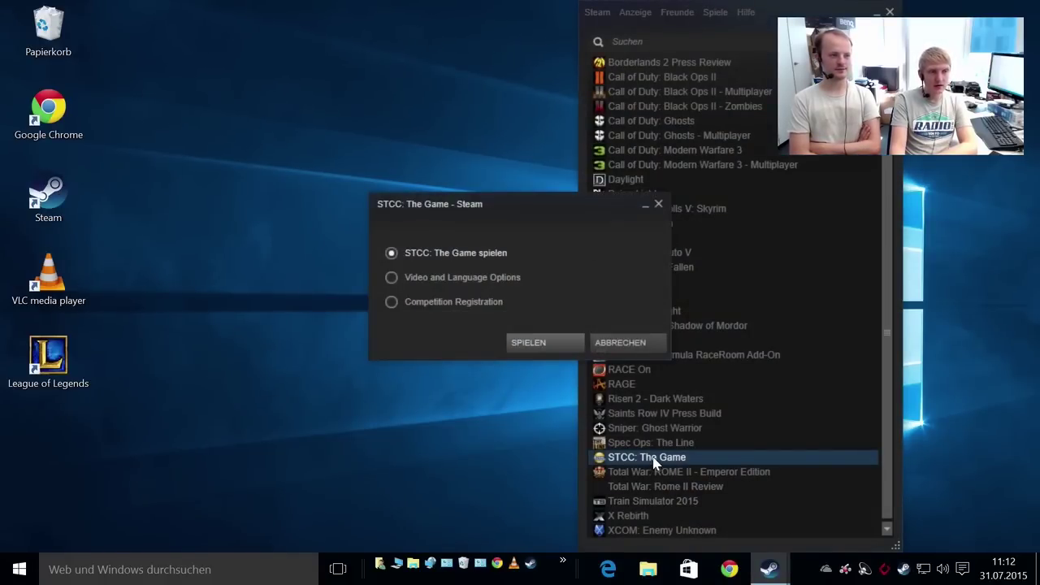
click(530, 343)
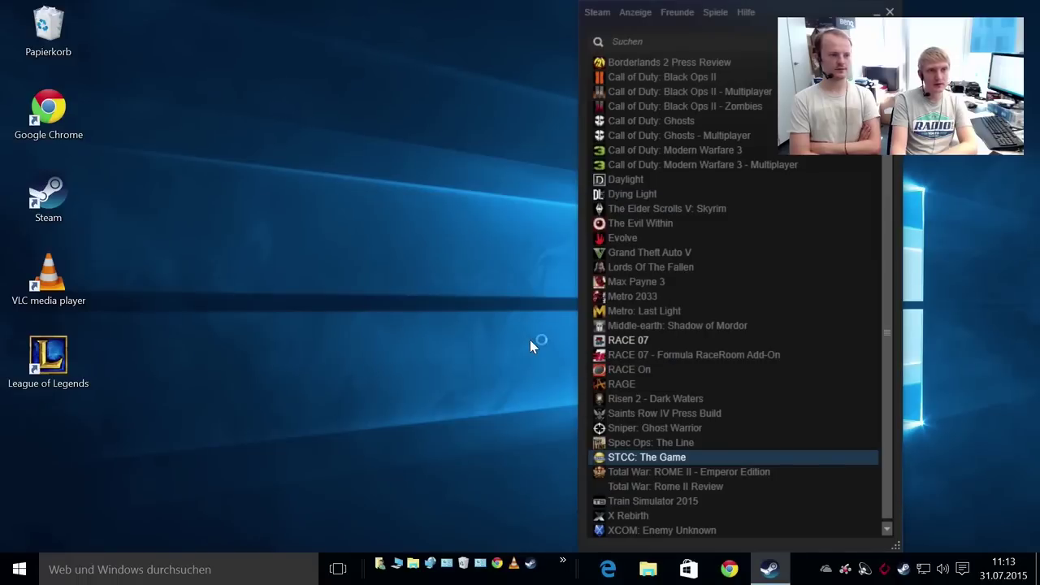
click(890, 11)
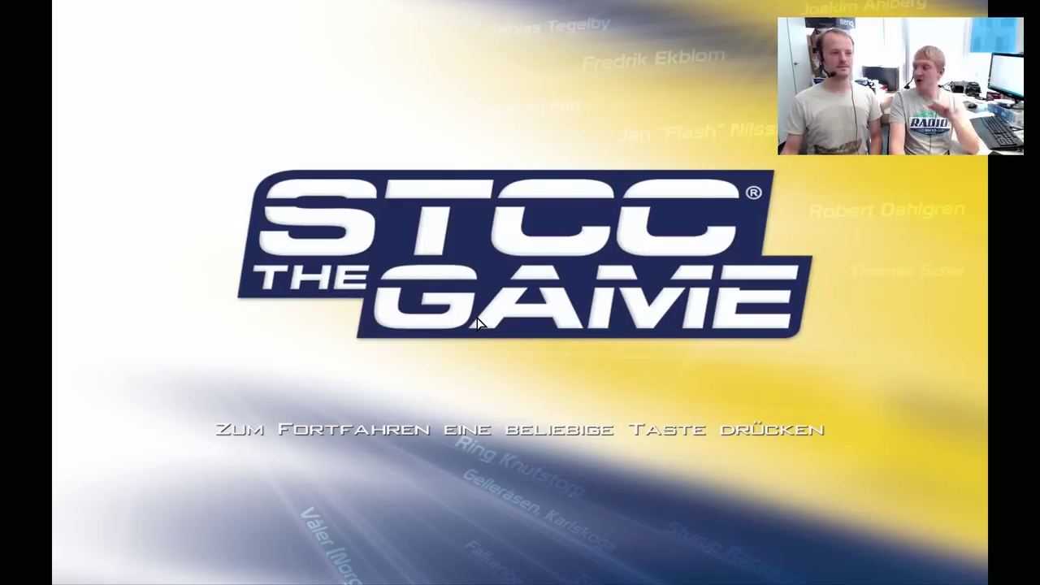
Continue to the main menu of STCC: The Game, quit the game, and close the Steam Update-News window
click(476, 434)
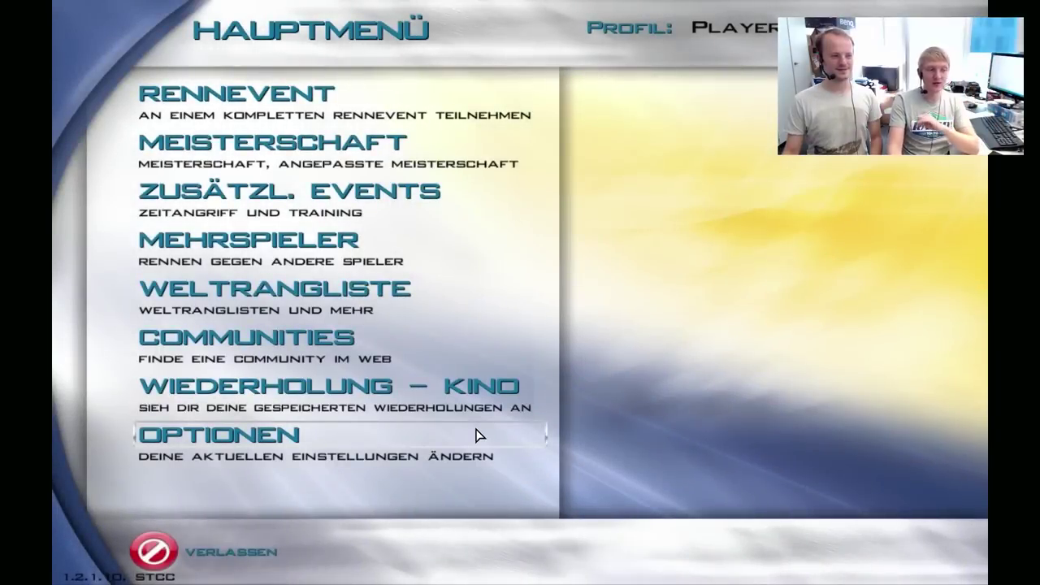
click(251, 567)
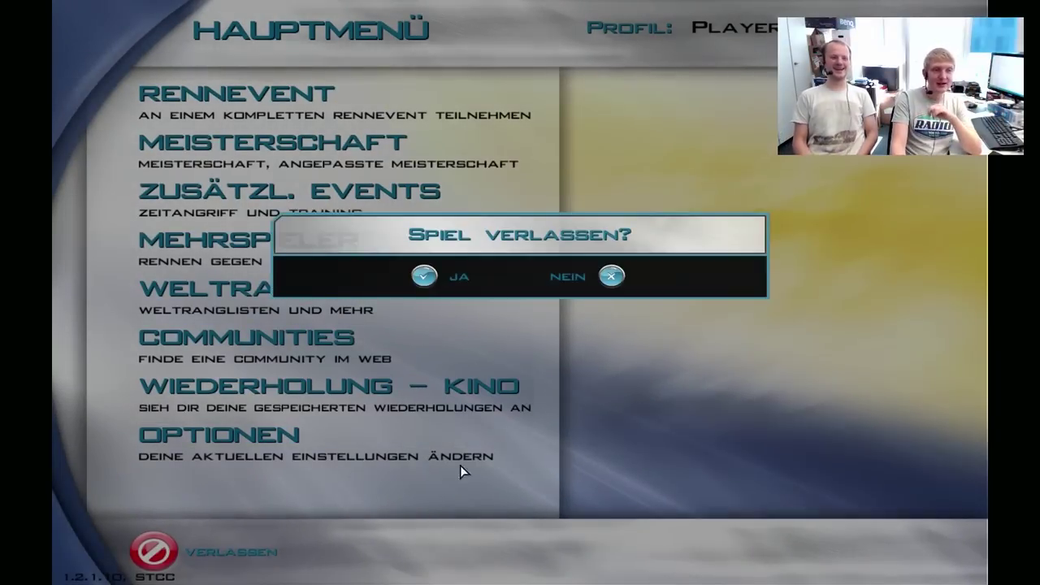
click(439, 275)
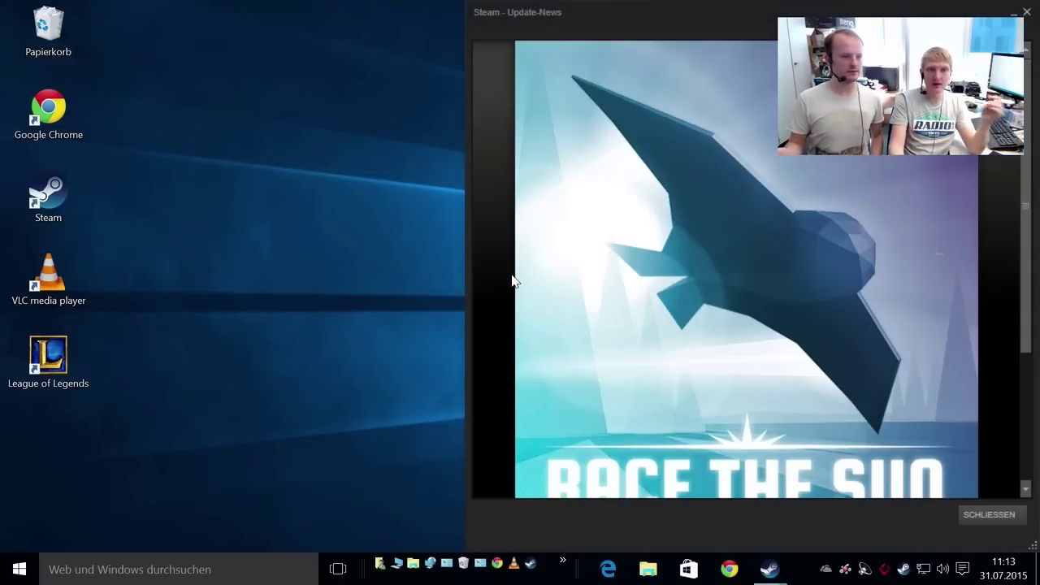
click(1007, 518)
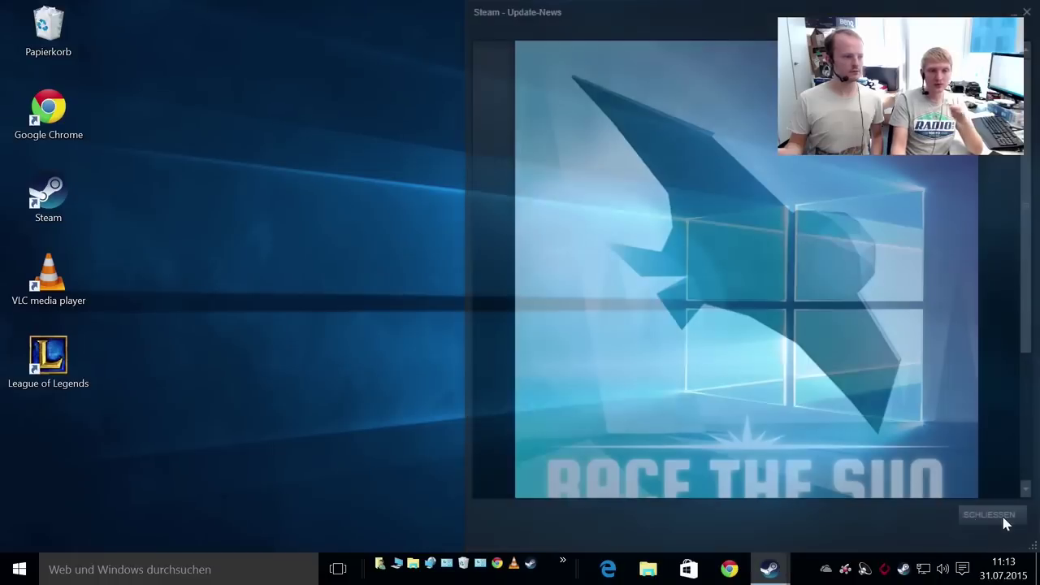